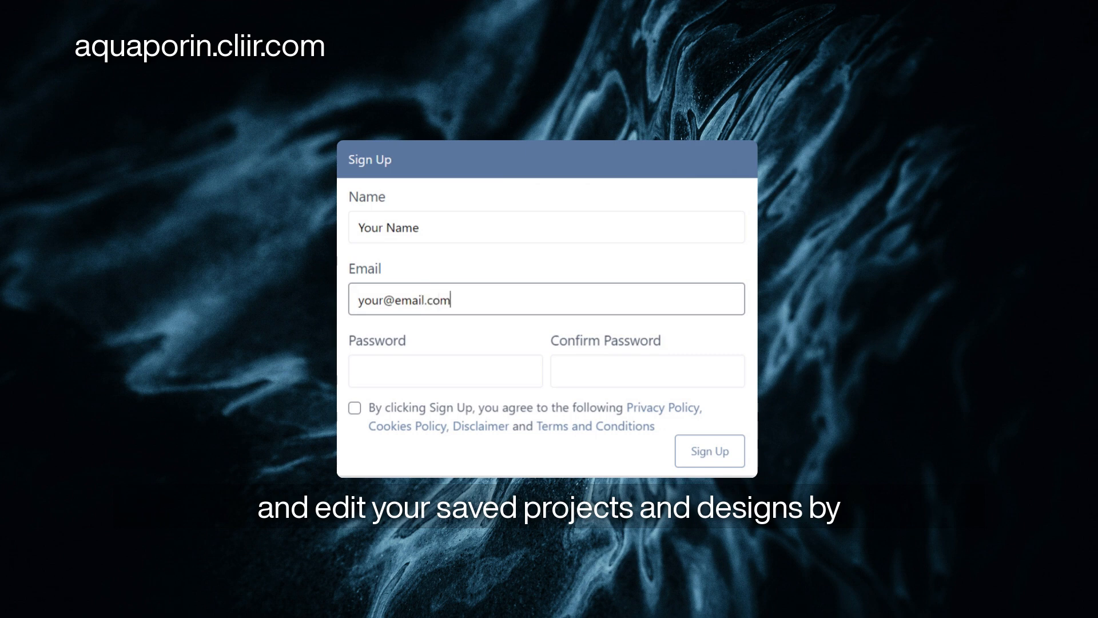
Enter and confirm the account password, then accept the terms and policies agreement.
key("Tab")
type("•••••••")
key("Tab")
type("•••••••")
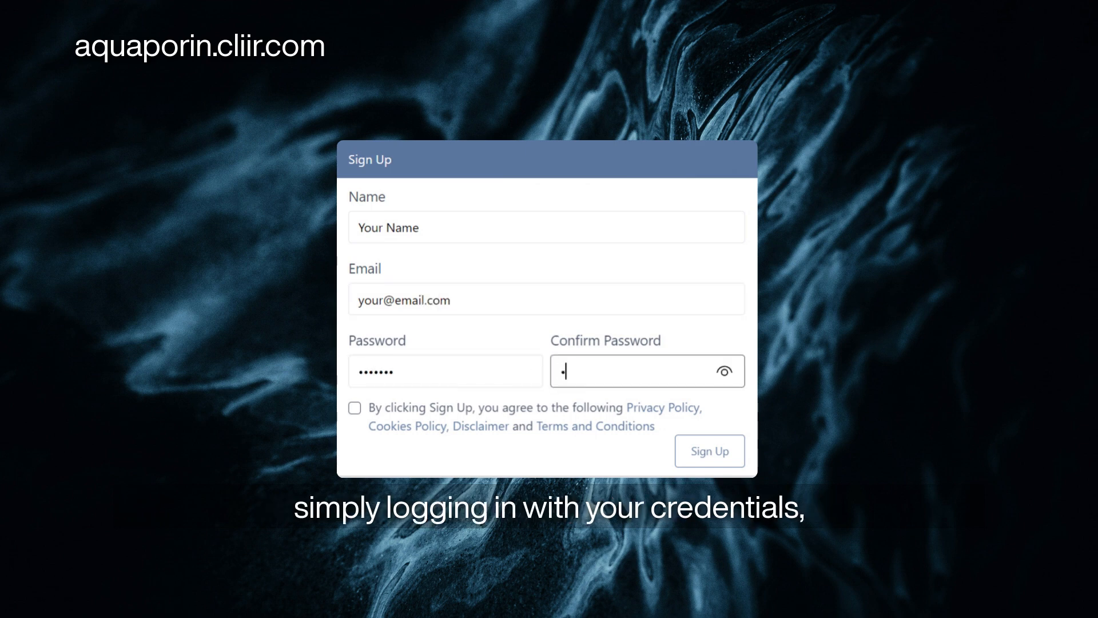
key("Tab")
key("space")
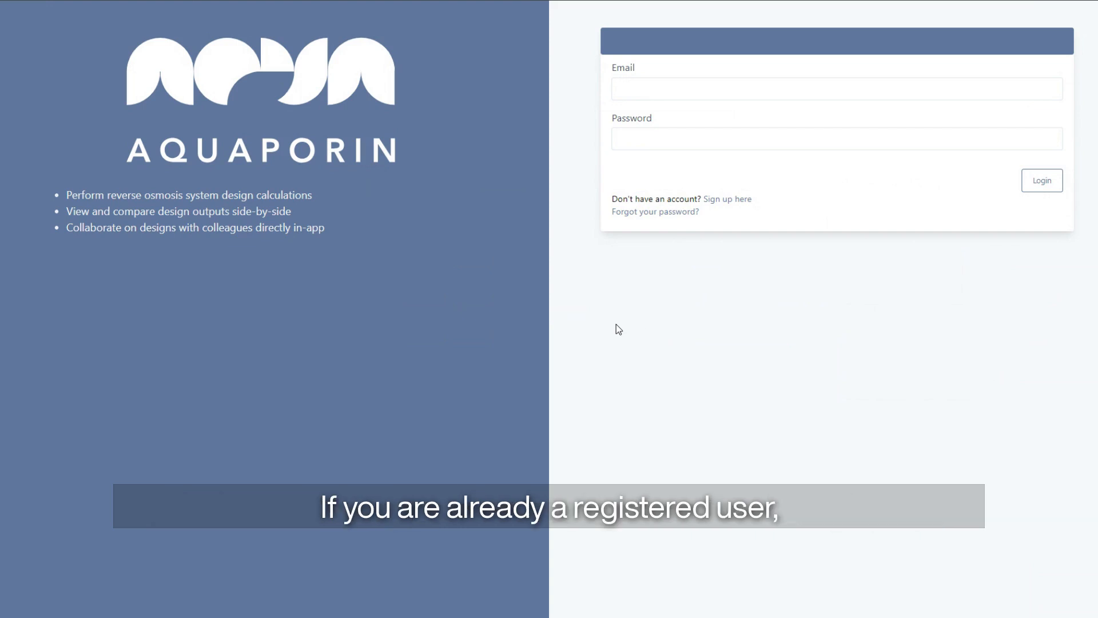
Log in with the account e-mail address and password.
left_click(775, 91)
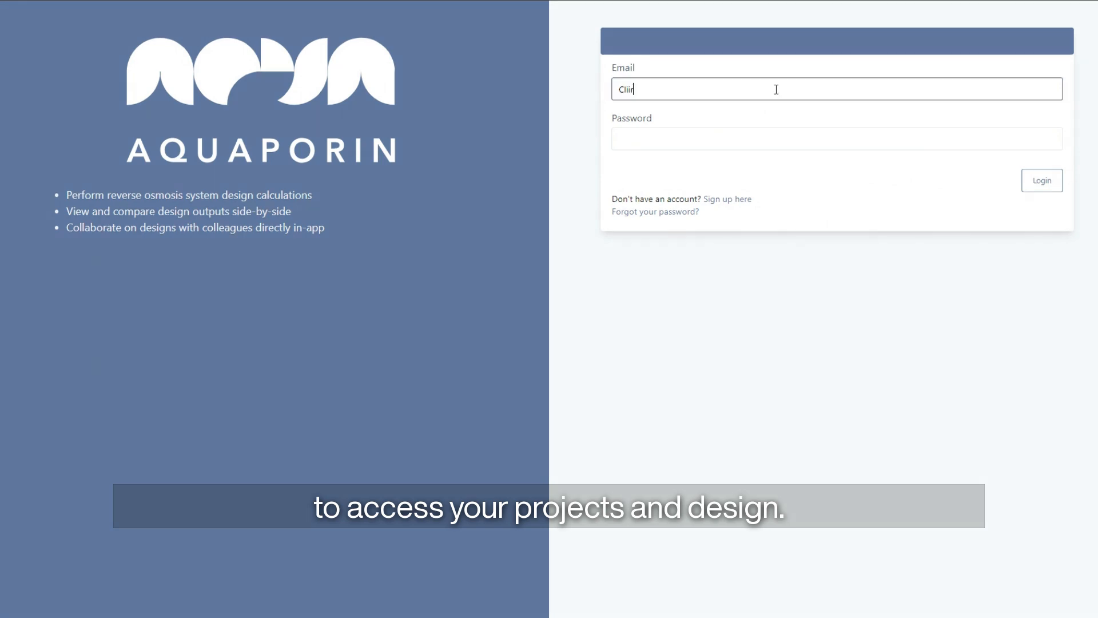
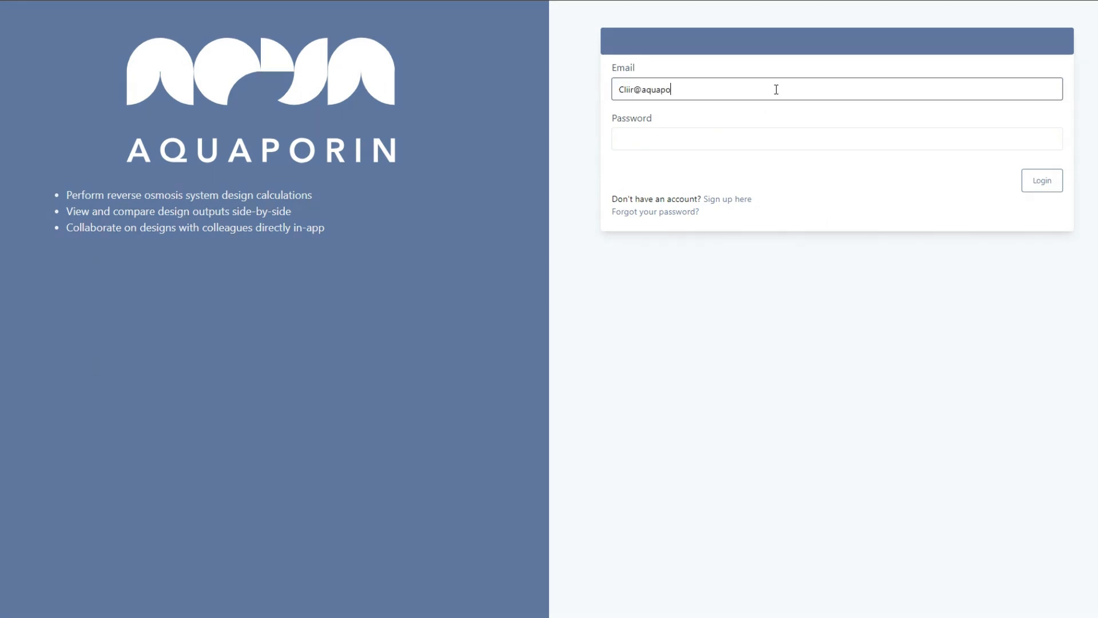
key("Tab")
type("••••")
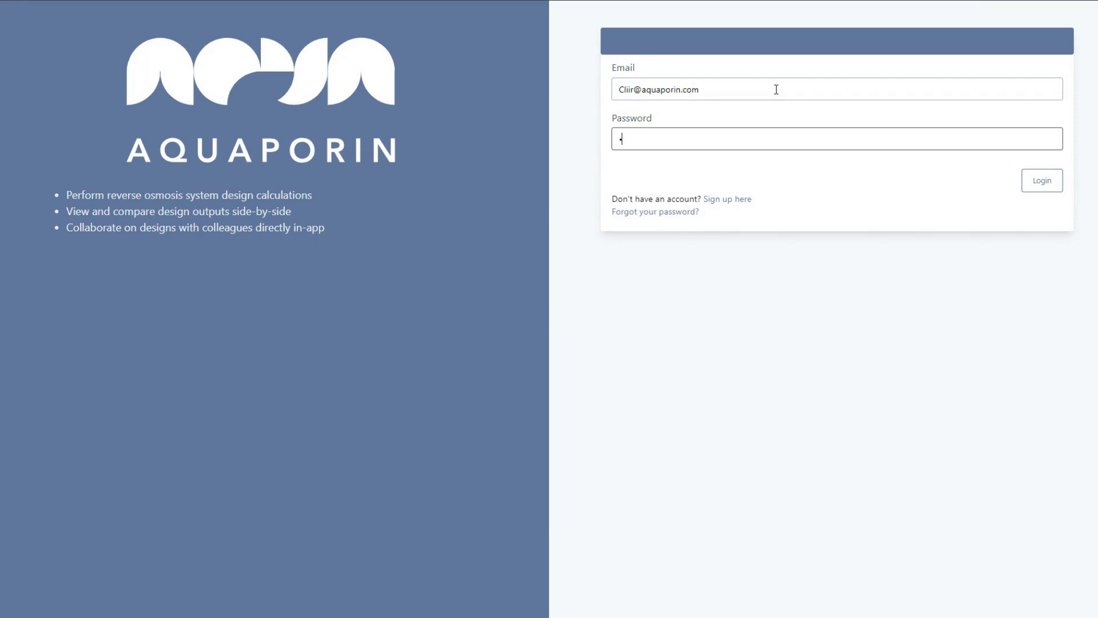
type("•••••")
key("Return")
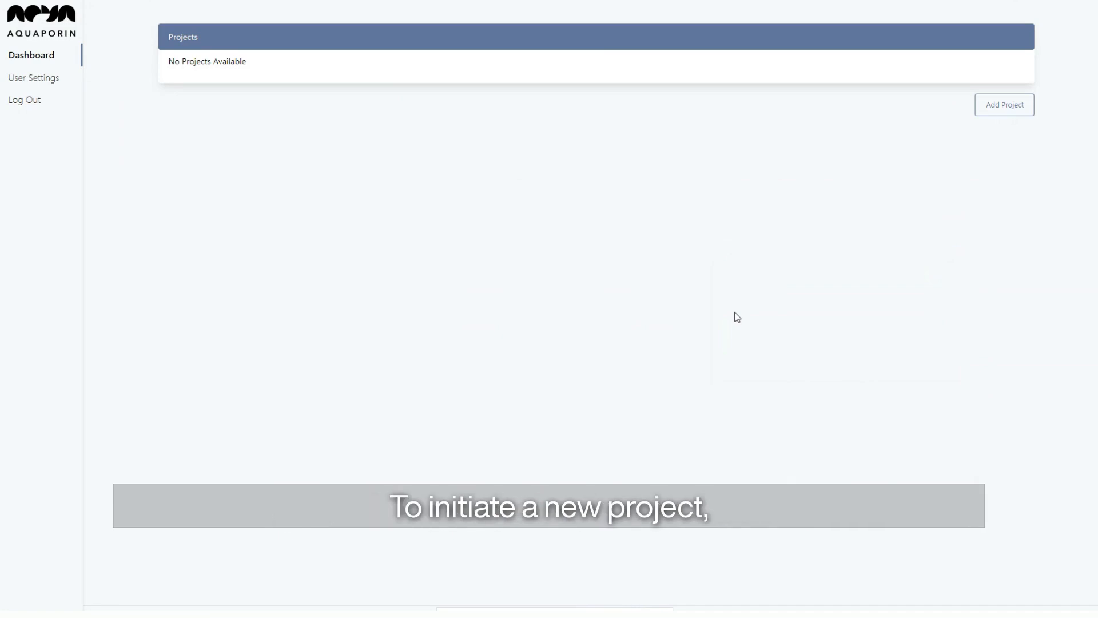
Add a project named 'Cliir Demo RO Plant - Aquaporin, Denmark'.
left_click(1012, 107)
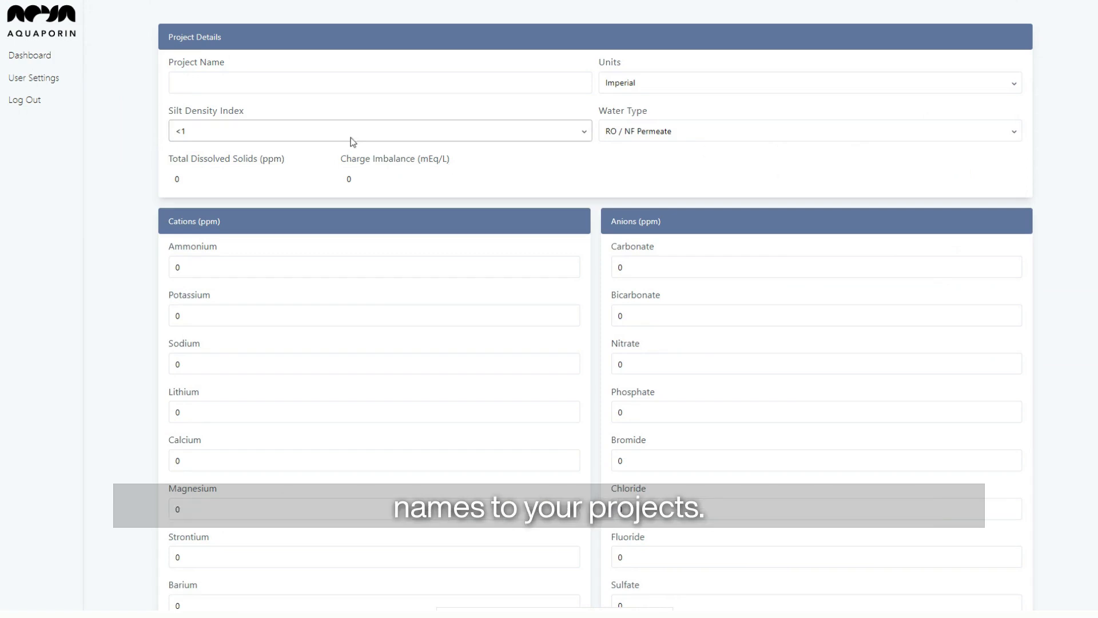
left_click(393, 83)
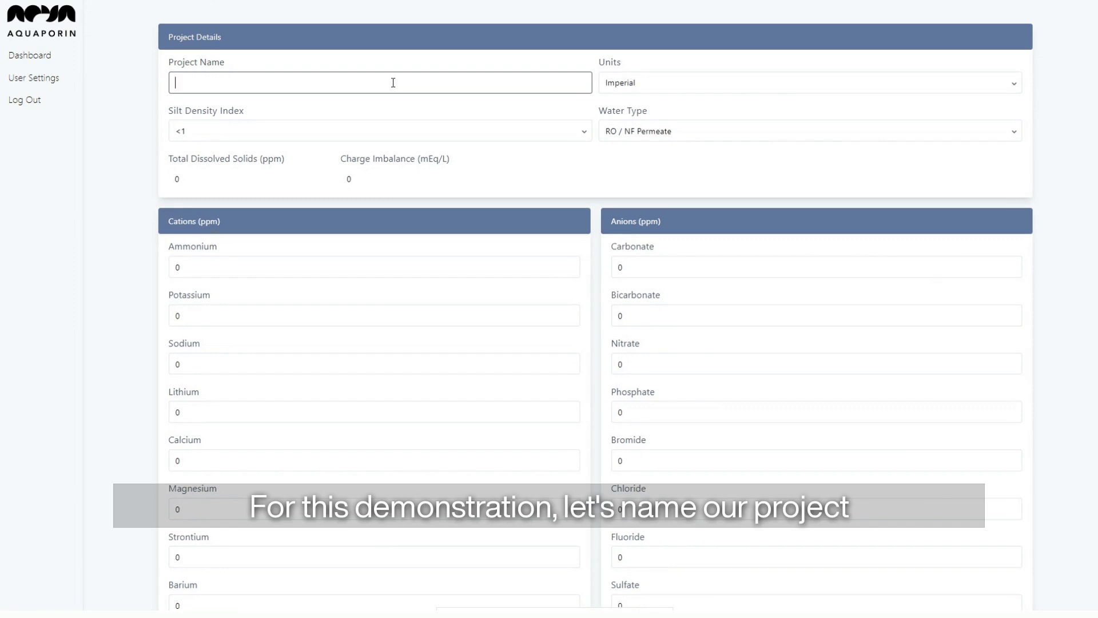
type("Cliir Dem")
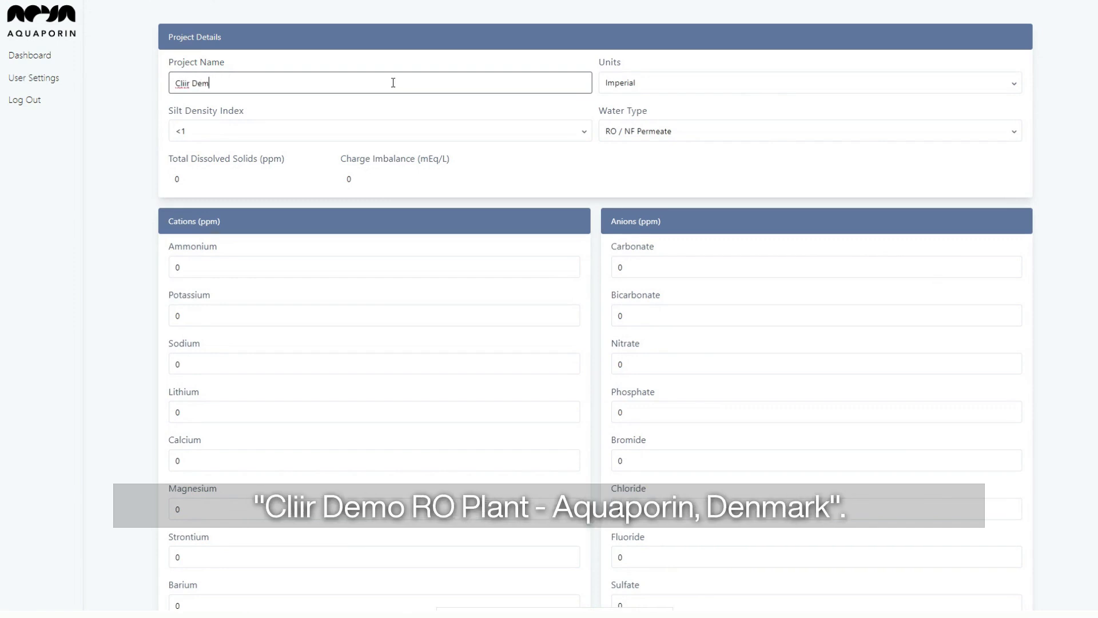
type("o RO Plant - Aquaporin, Denmark")
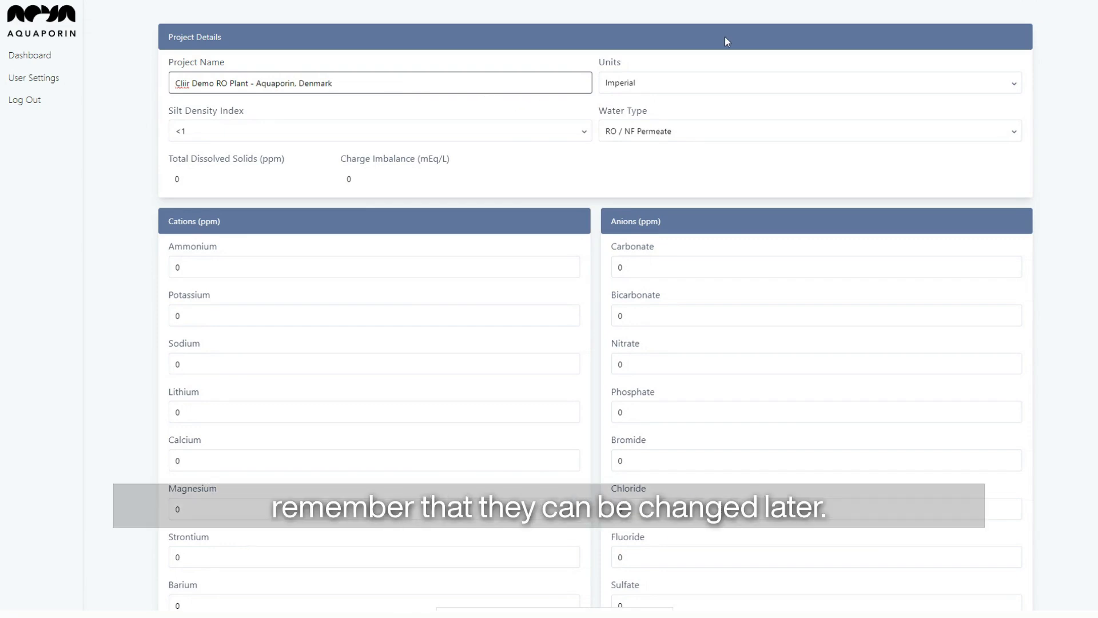
left_click(798, 81)
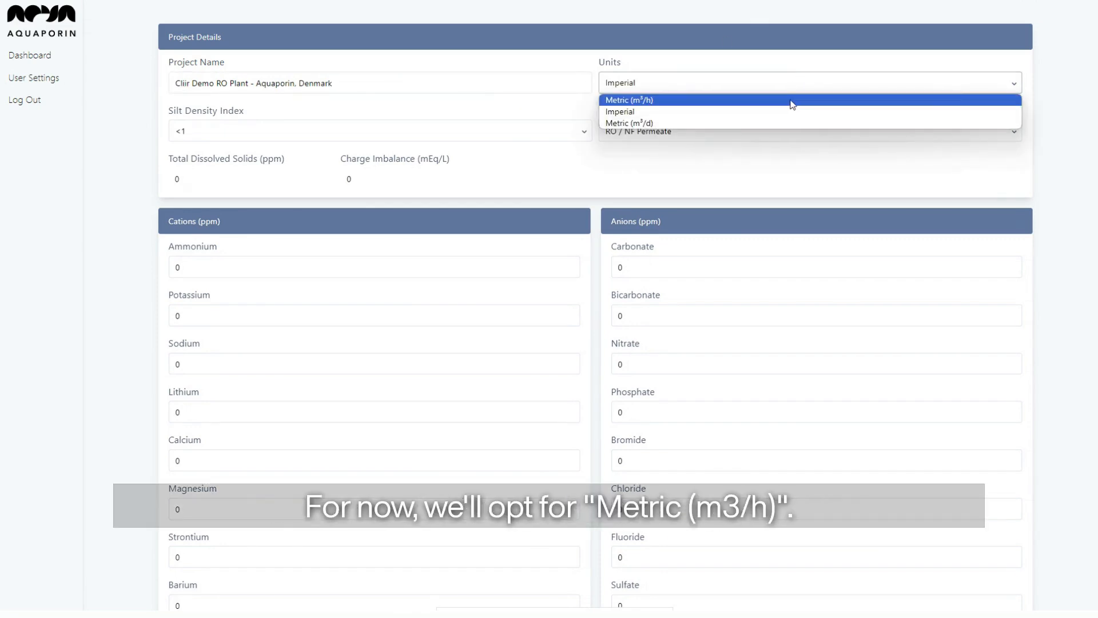
Choose Metric (m³/h) units, silt density index 2-3 and Well Water as water type.
left_click(791, 100)
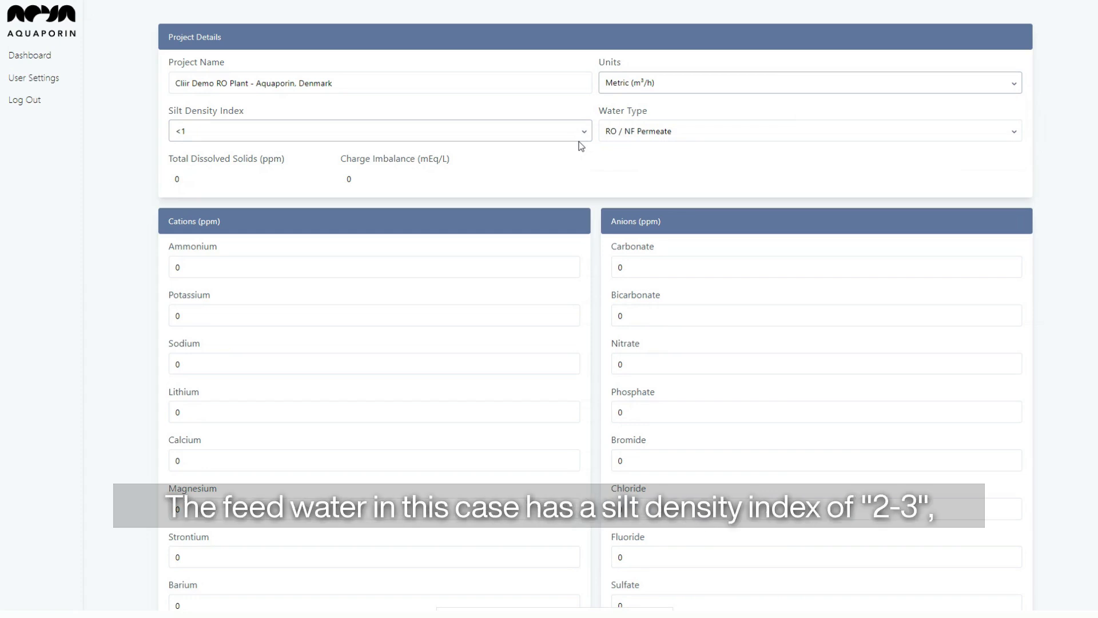
left_click(441, 132)
left_click(432, 171)
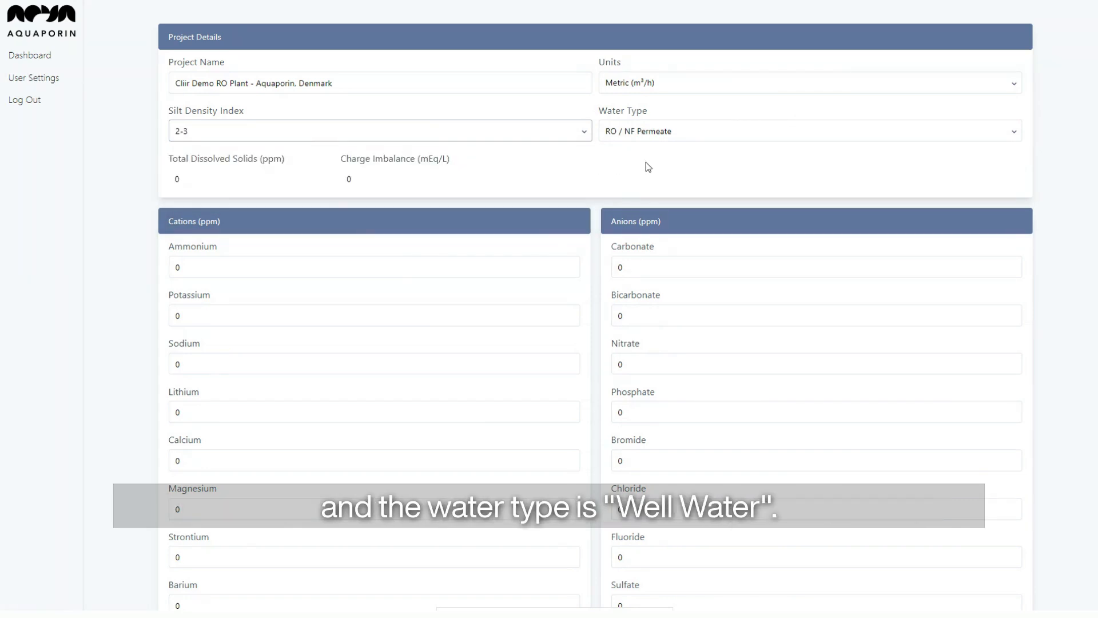
left_click(652, 132)
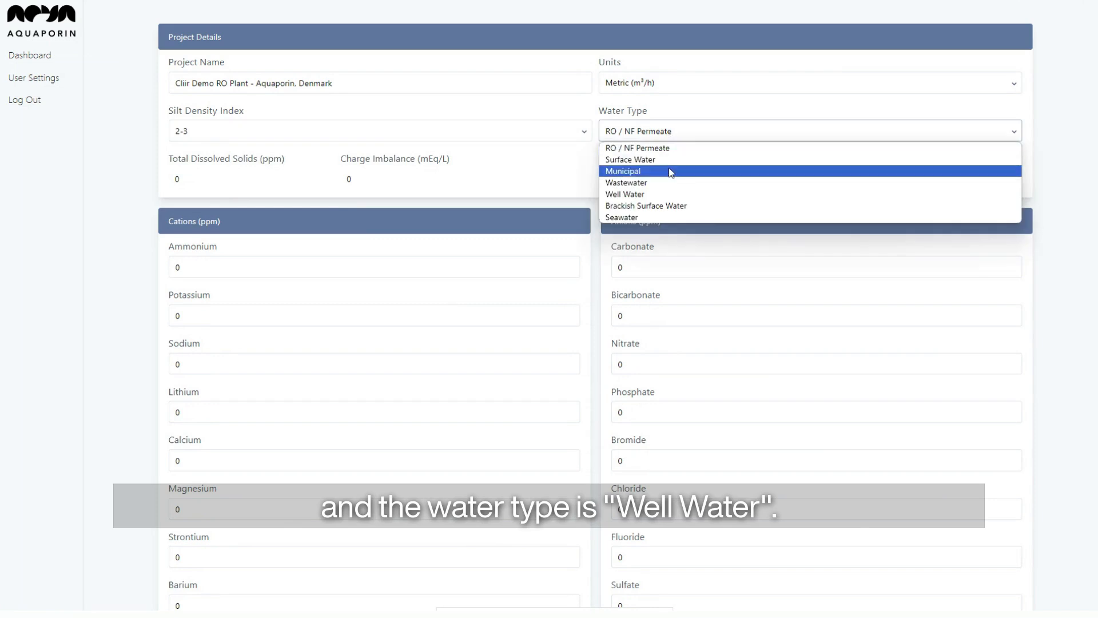
left_click(671, 195)
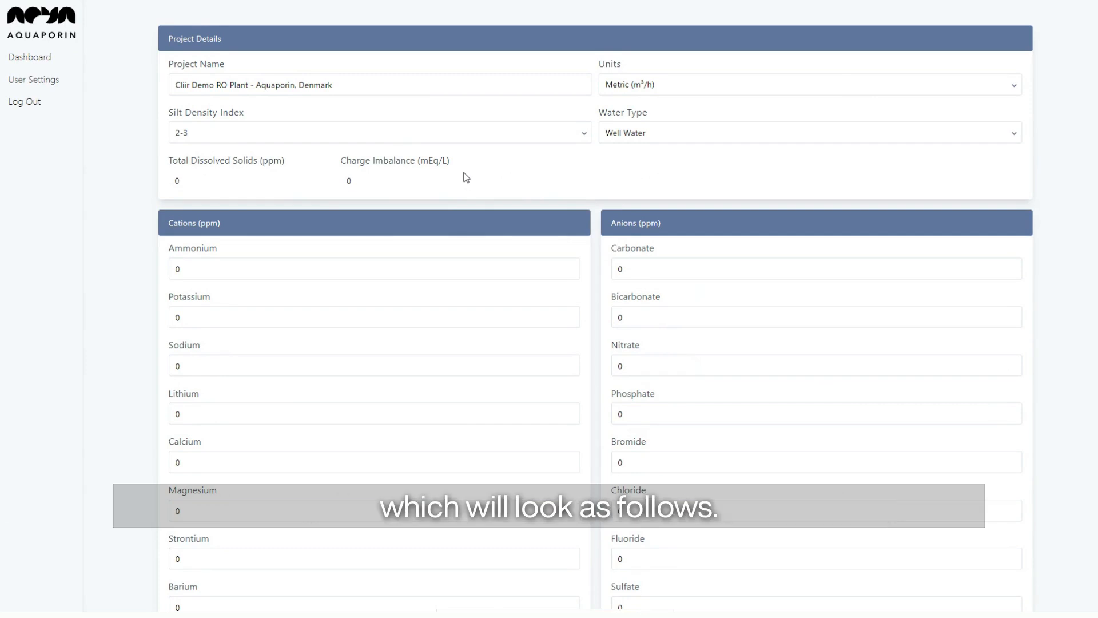
Enter the cations: potassium 5, sodium 200, calcium 120 and magnesium 80 ppm.
key("Tab")
key("Tab")
type("5")
key("Tab")
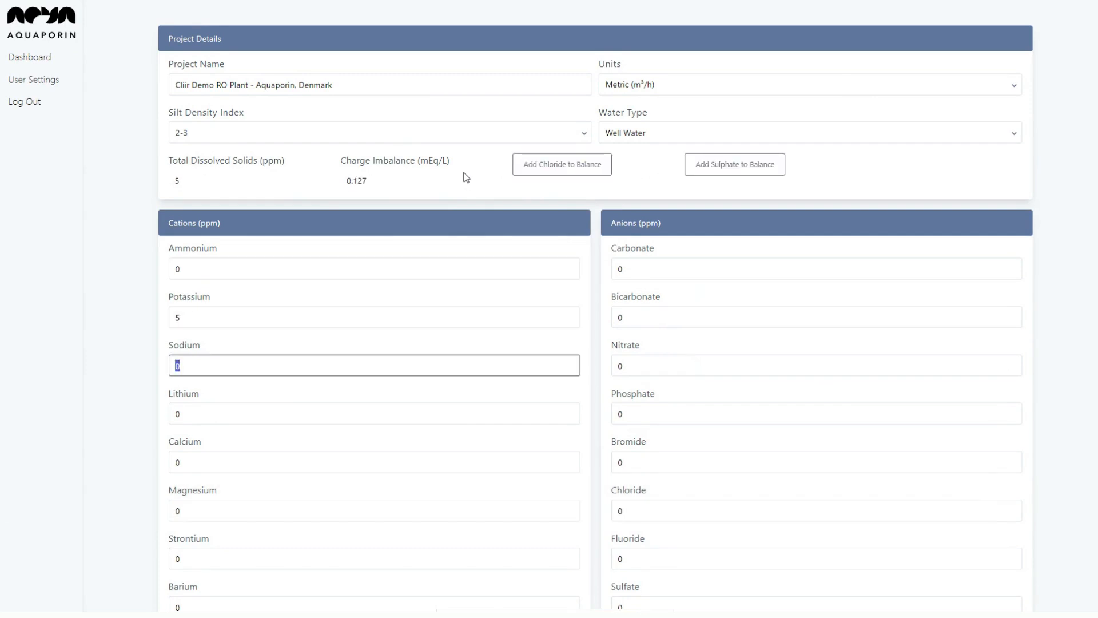
type("200")
key("Tab")
key("Tab")
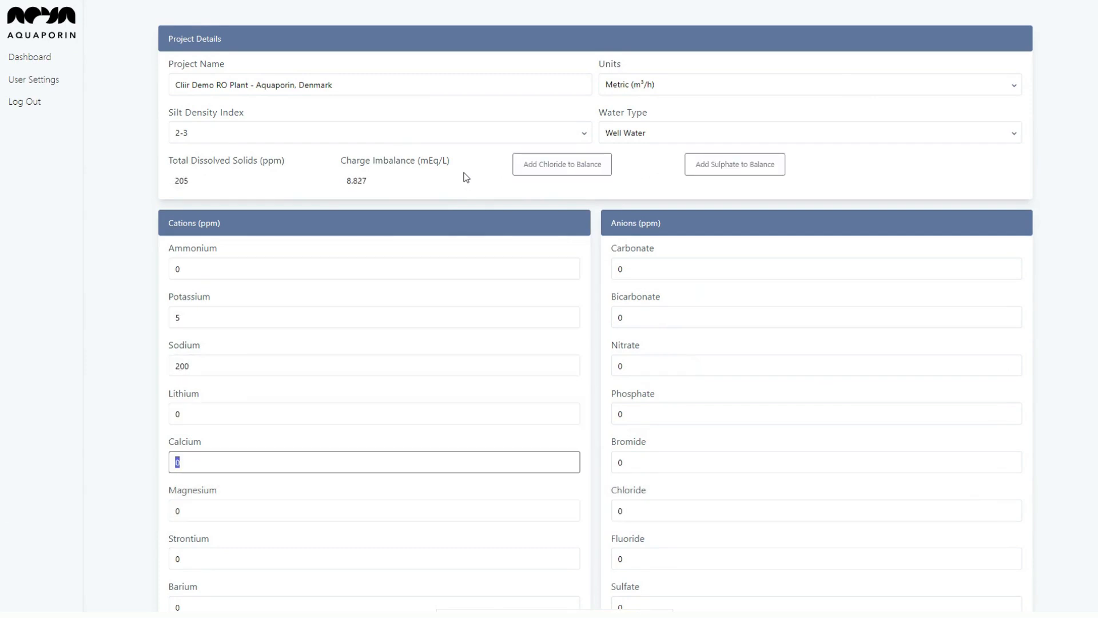
type("120")
key("Tab")
key("Tab")
key("Tab")
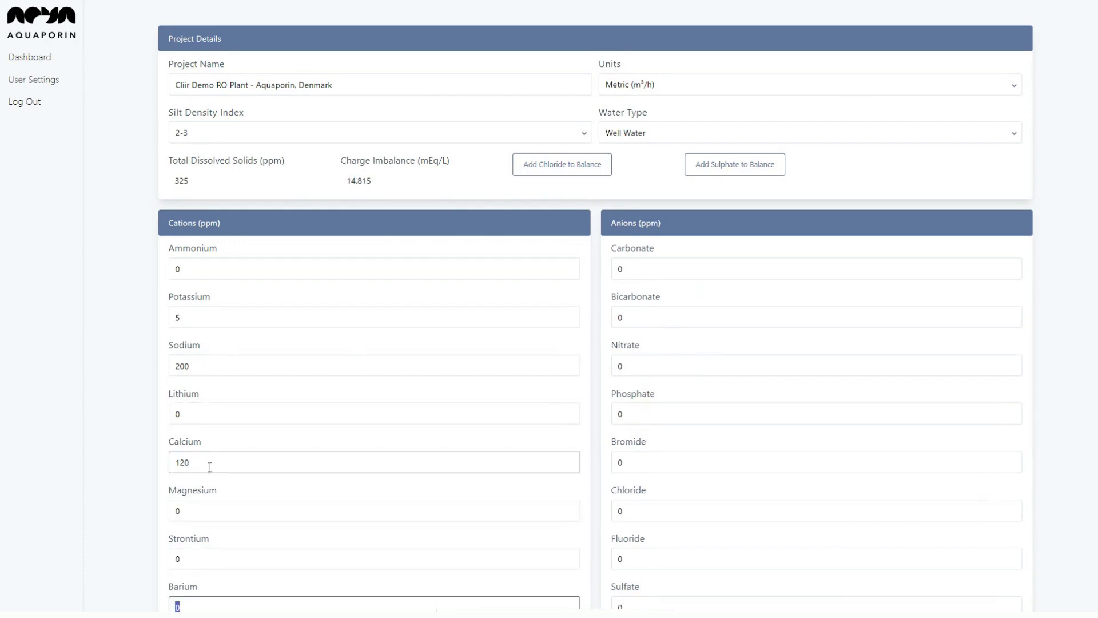
left_click(216, 503)
key("BackSpace")
type("80")
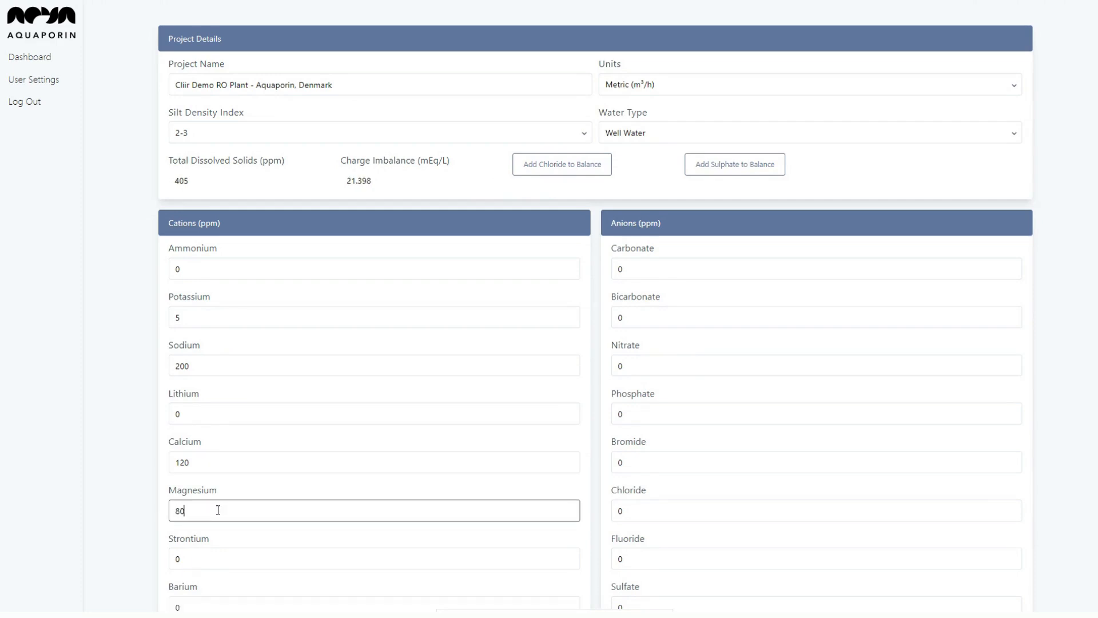
Enter bicarbonate 170, nitrate 40, chloride 500, sulfate 40 and boron 1 ppm.
left_click(624, 318)
key("BackSpace")
type("170")
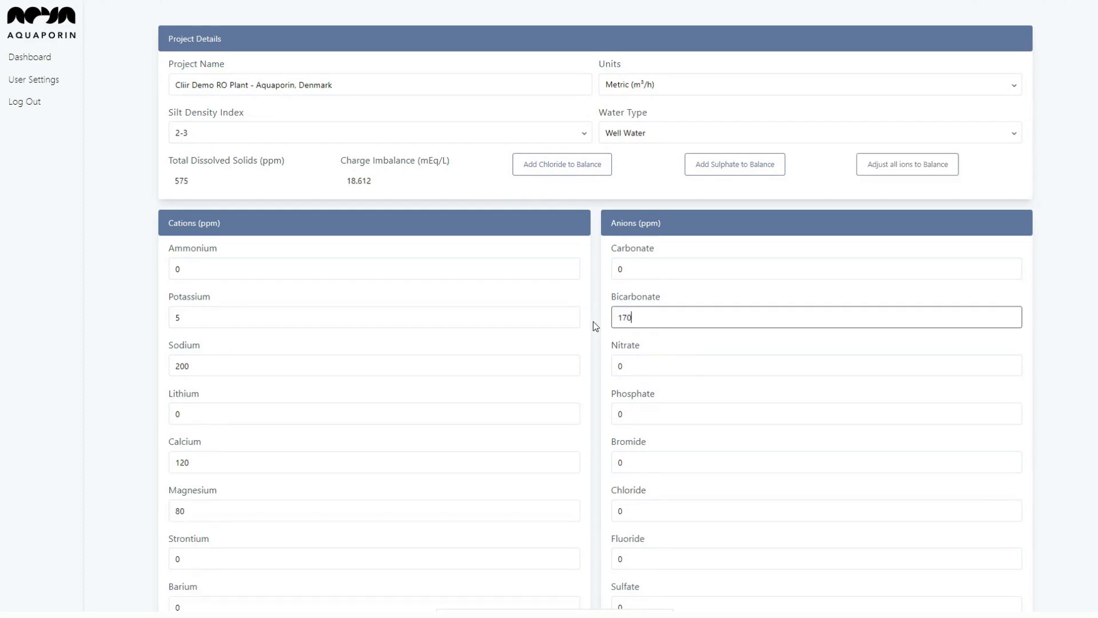
key("Tab")
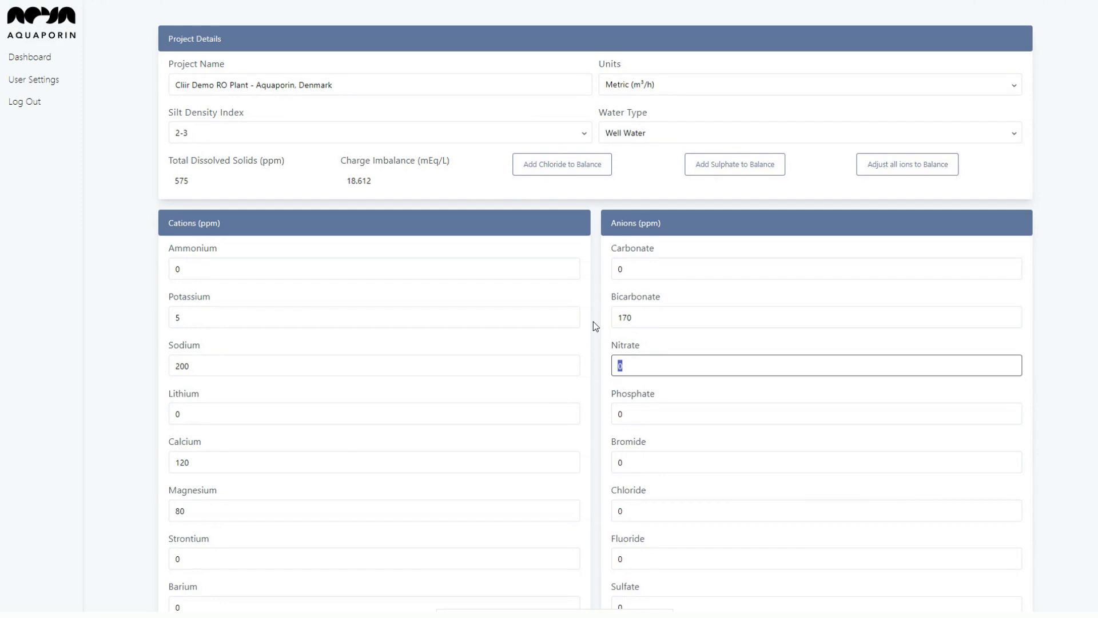
type("40")
key("Tab")
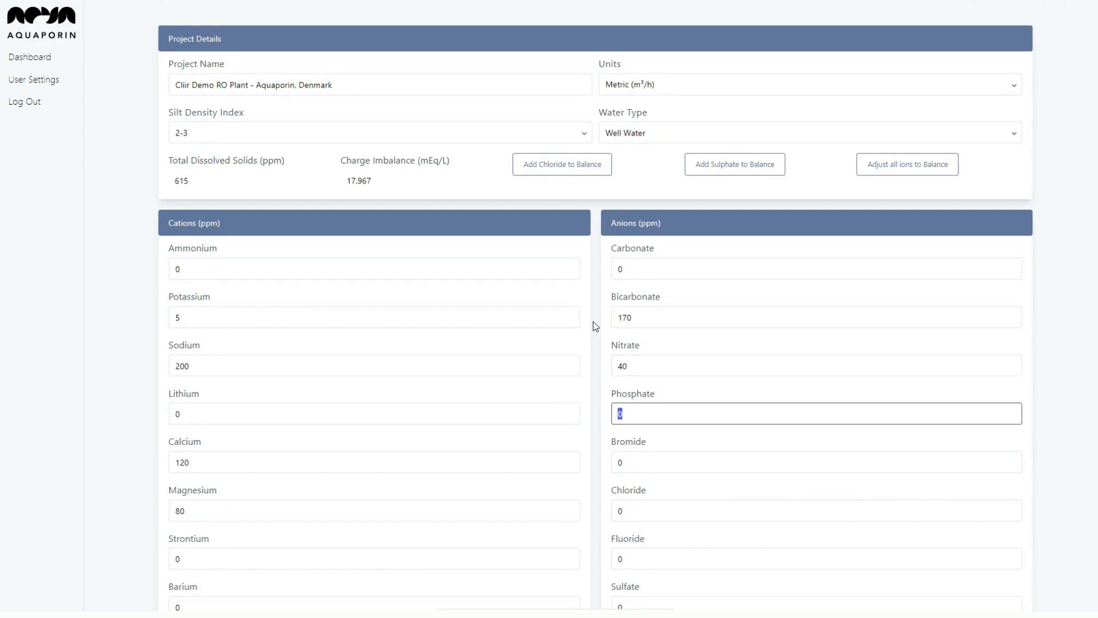
key("Tab")
key("Tab")
type("50")
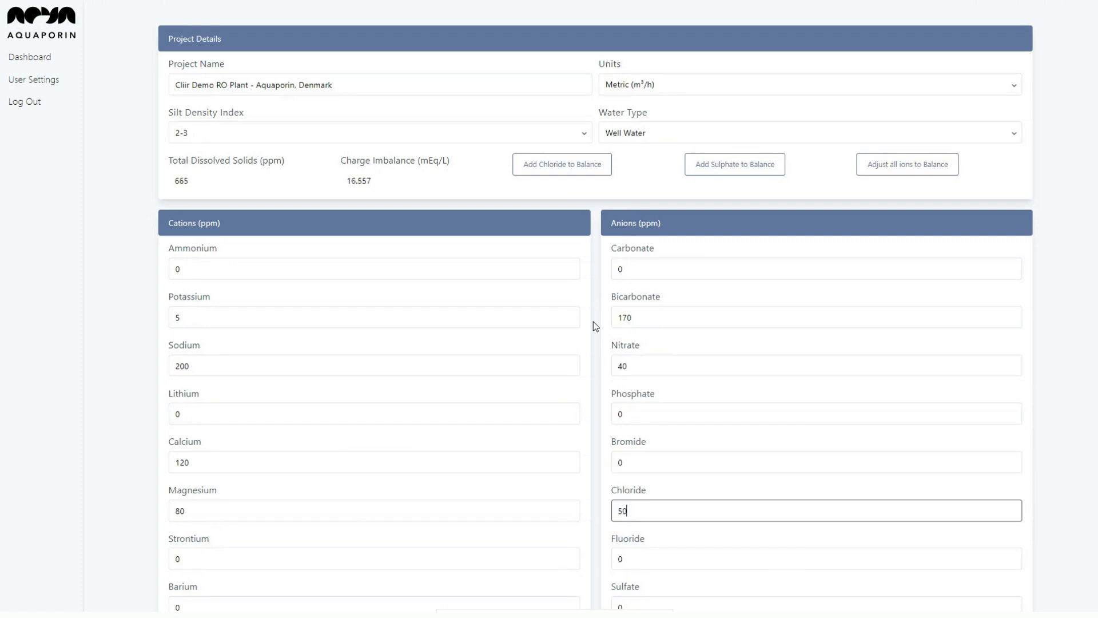
type("0")
key("Tab")
key("Tab")
type("40")
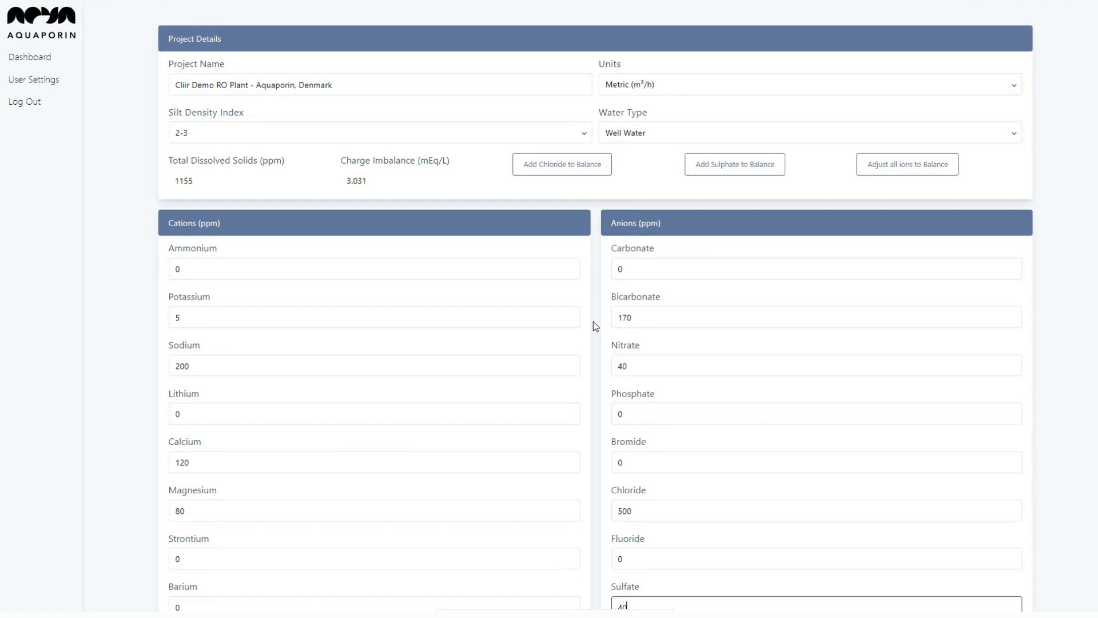
scroll(592, 325, "down", 4)
key("Tab")
key("Tab")
key("Tab")
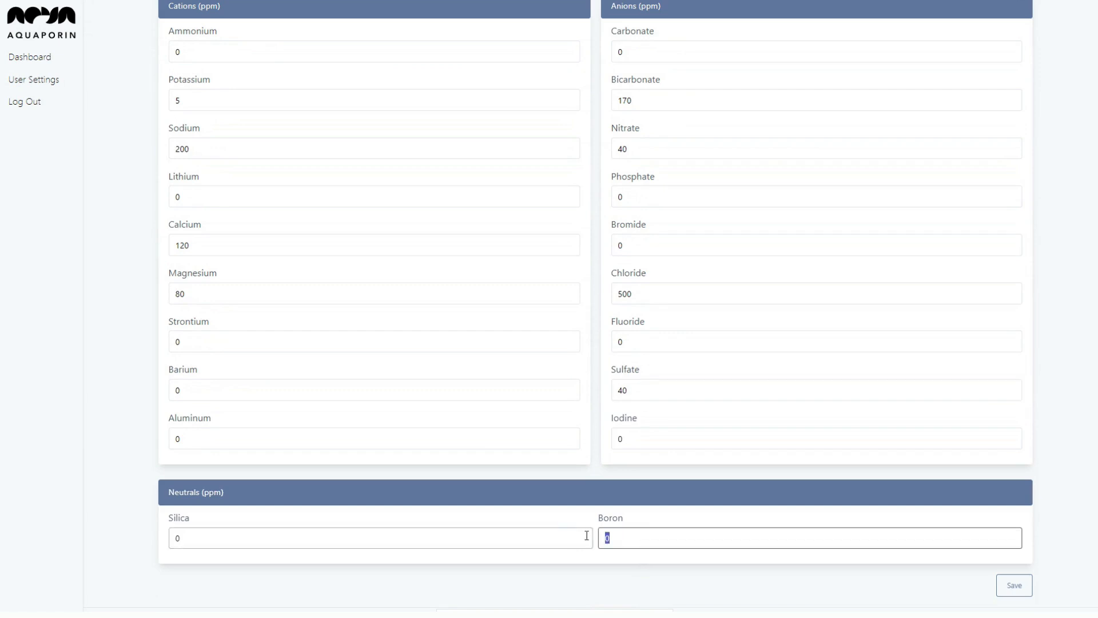
type("1")
scroll(516, 499, "up", 4)
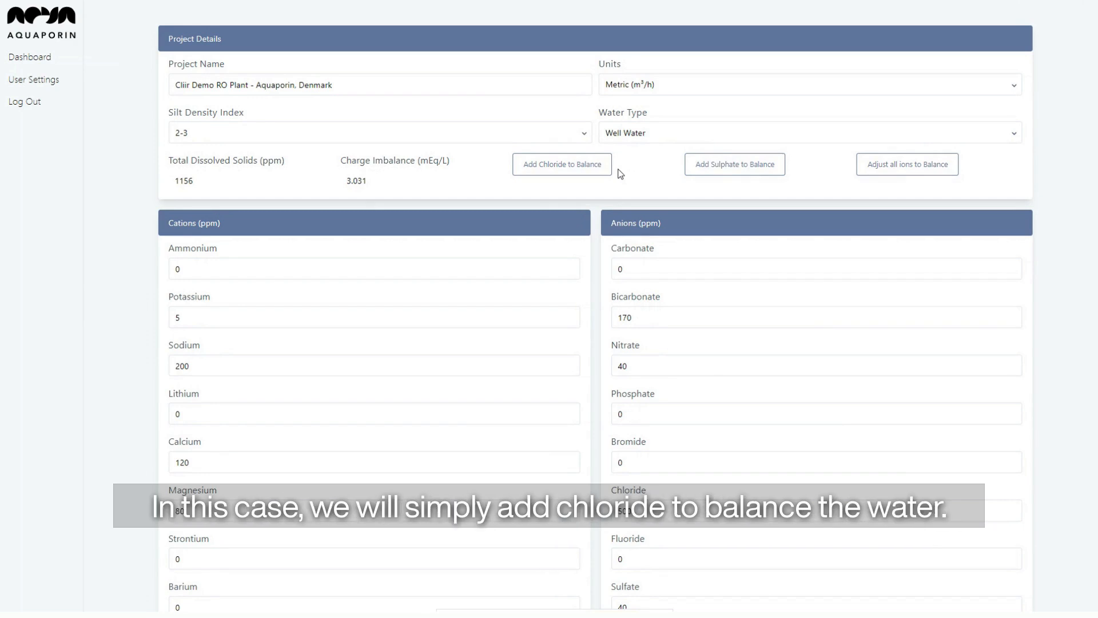
Add chloride to bring the feedwater charge imbalance to 0.
left_click(589, 170)
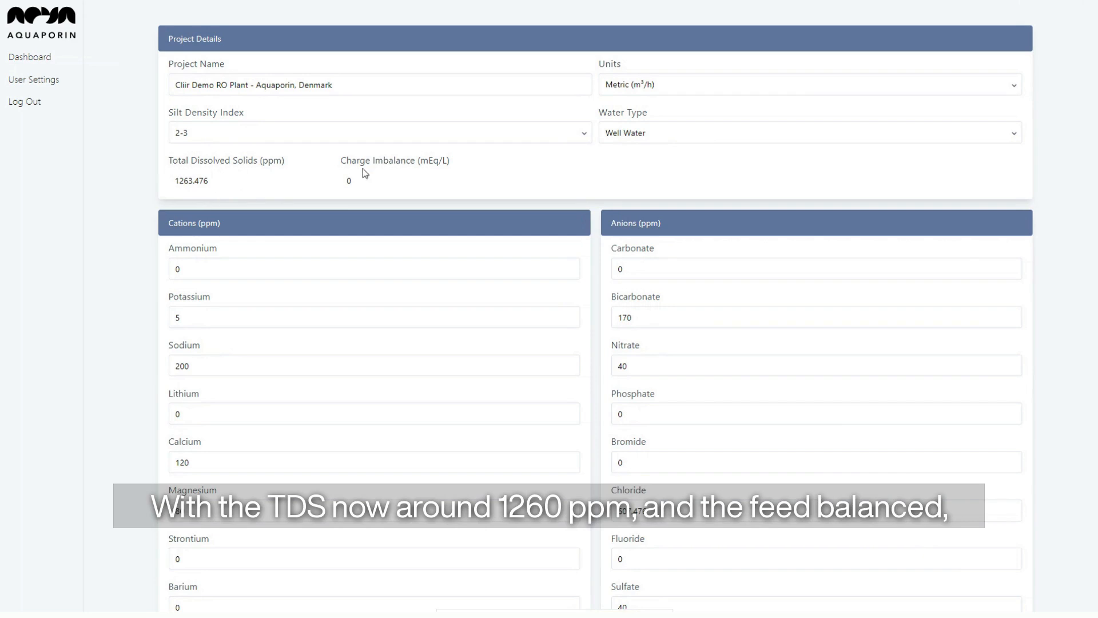
scroll(456, 257, "down", 4)
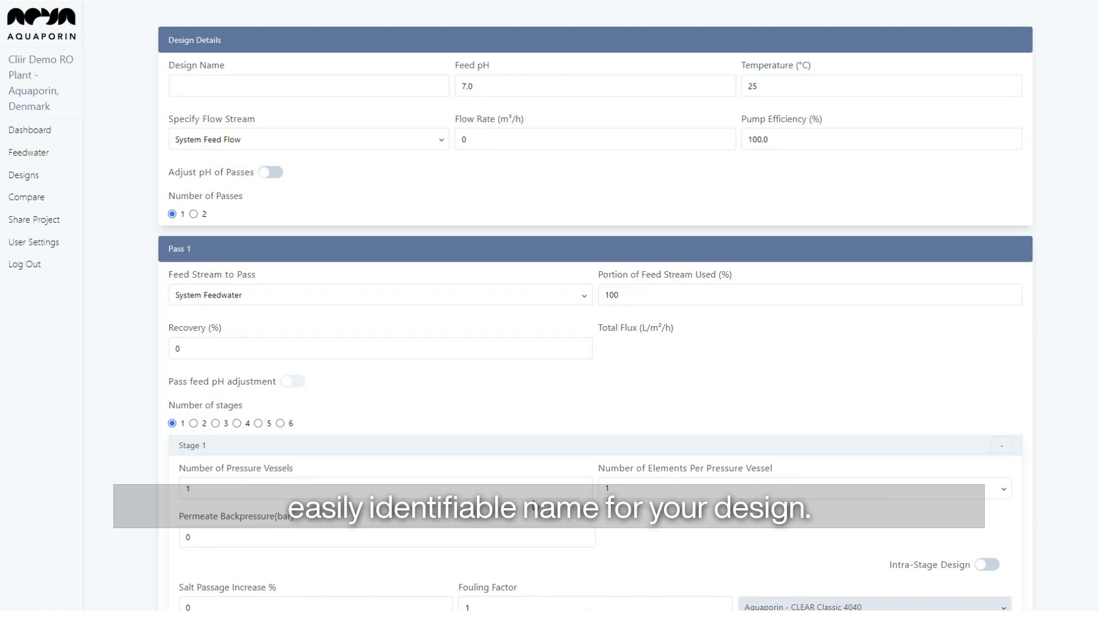
Name the design 'CLEAR Plus 8040-440 / 25°C' with feed pH 7.2, 120 m³/h flow, 80% pump efficiency.
left_click(406, 87)
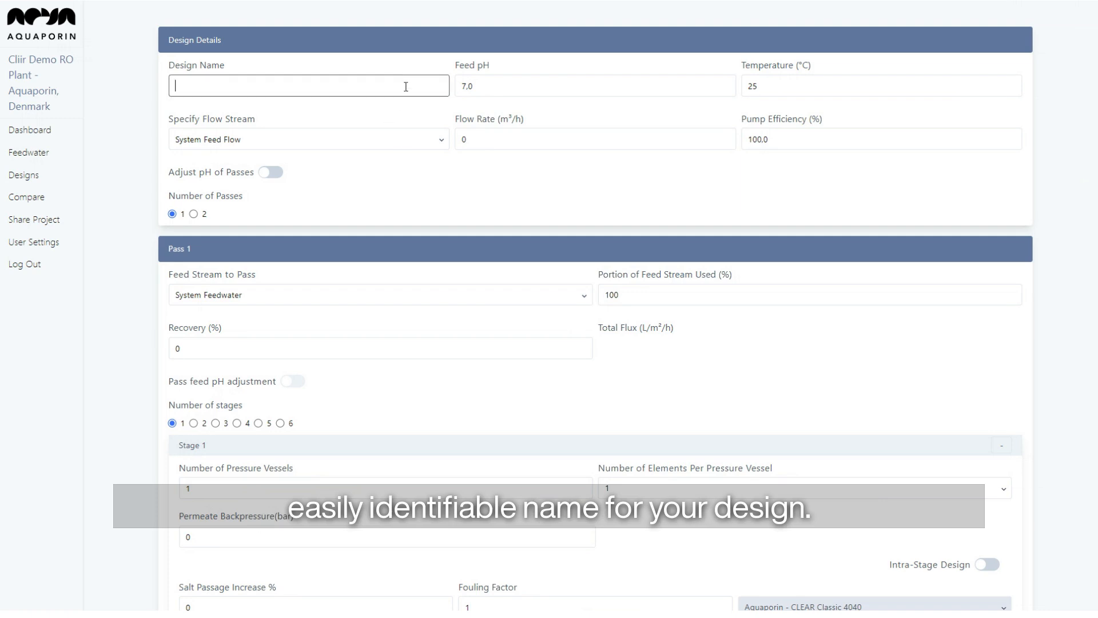
type("CLEAR Pl")
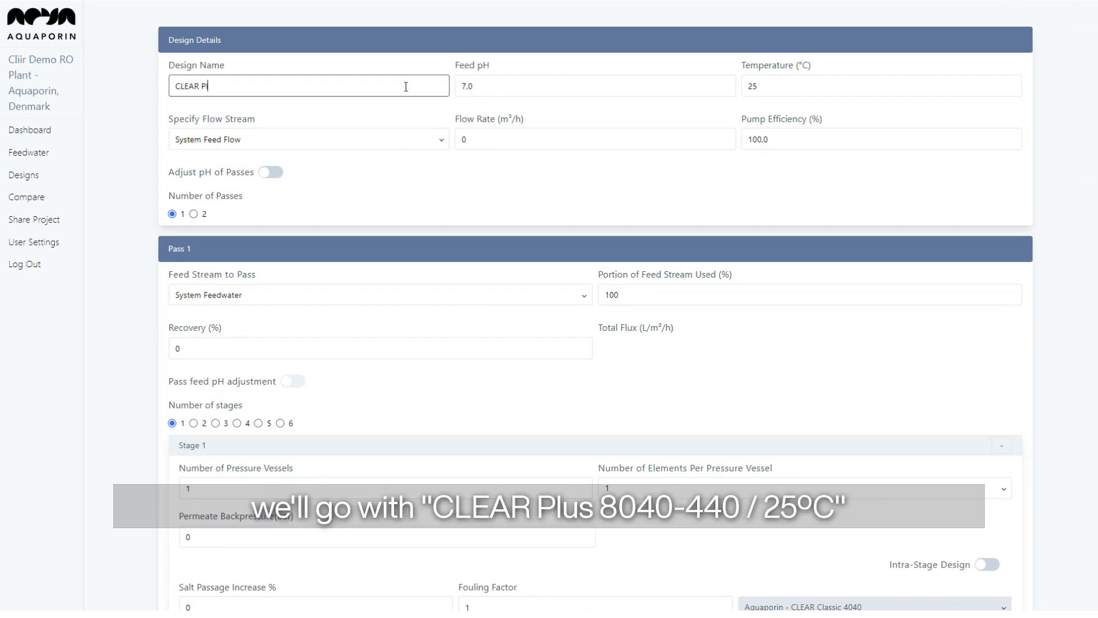
type("us 8040-440 / 25°C")
left_click(501, 86)
key("BackSpace")
type("2")
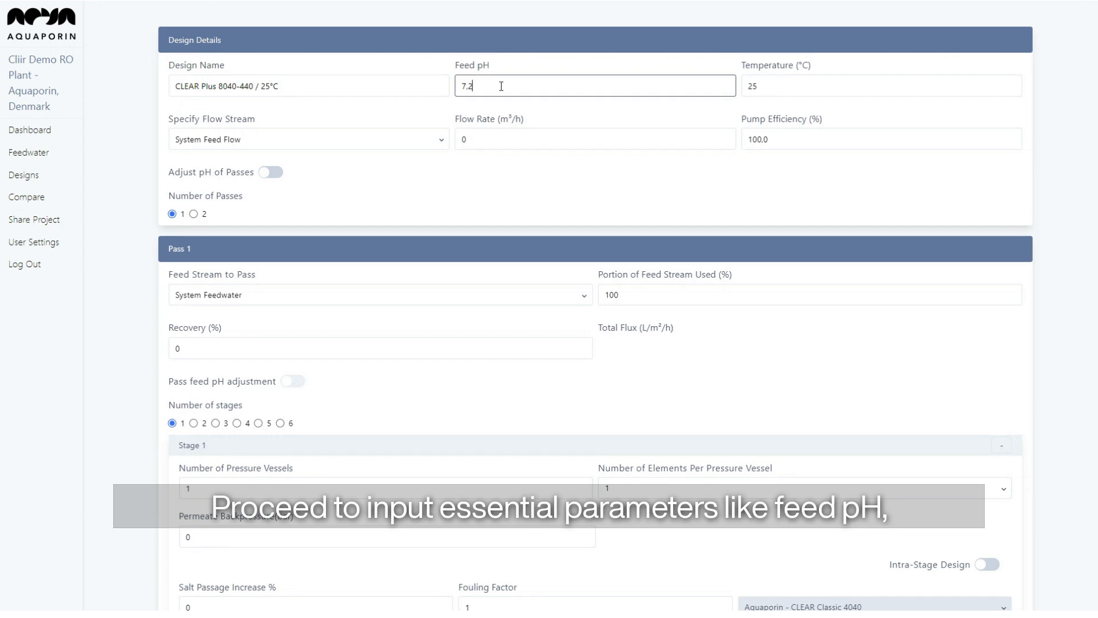
left_click(754, 85)
double_click(513, 147)
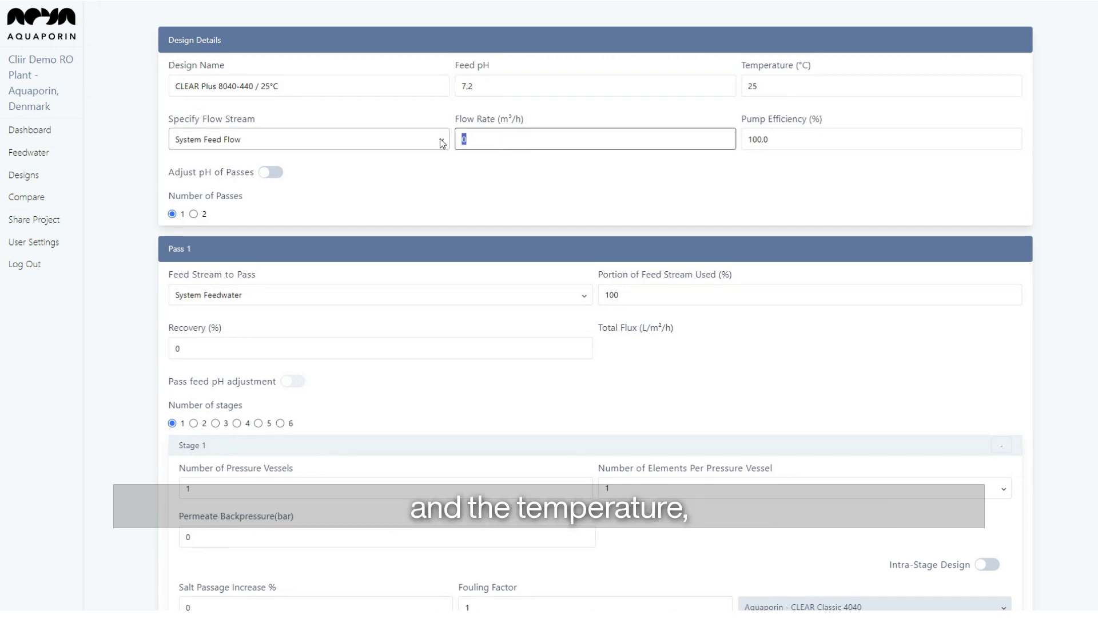
type("120")
double_click(799, 148)
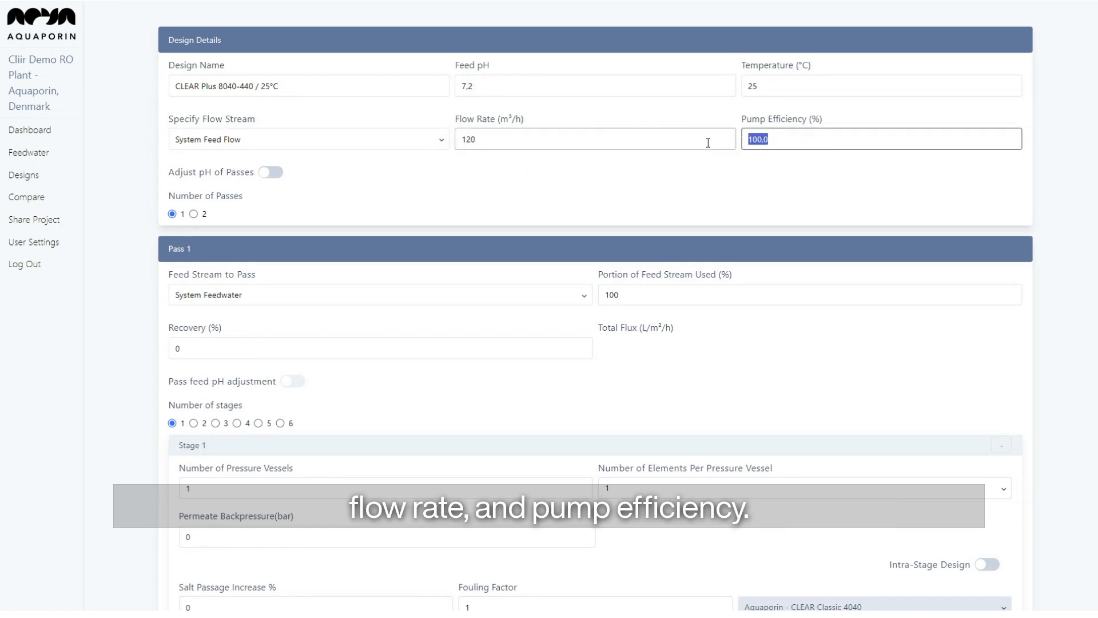
type("80")
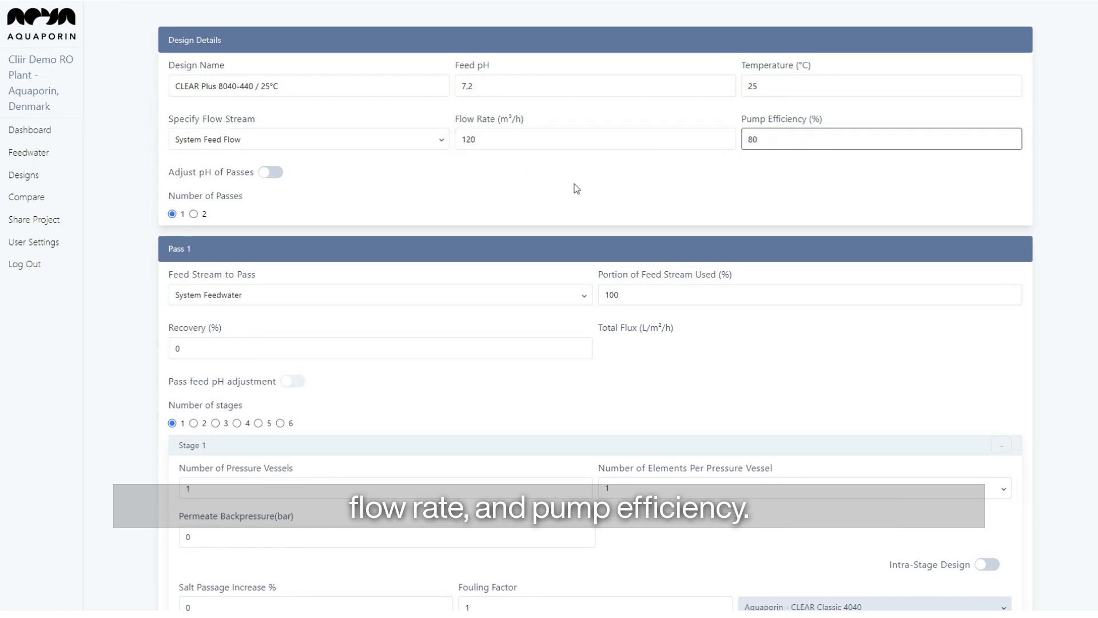
left_click(413, 179)
left_click(413, 146)
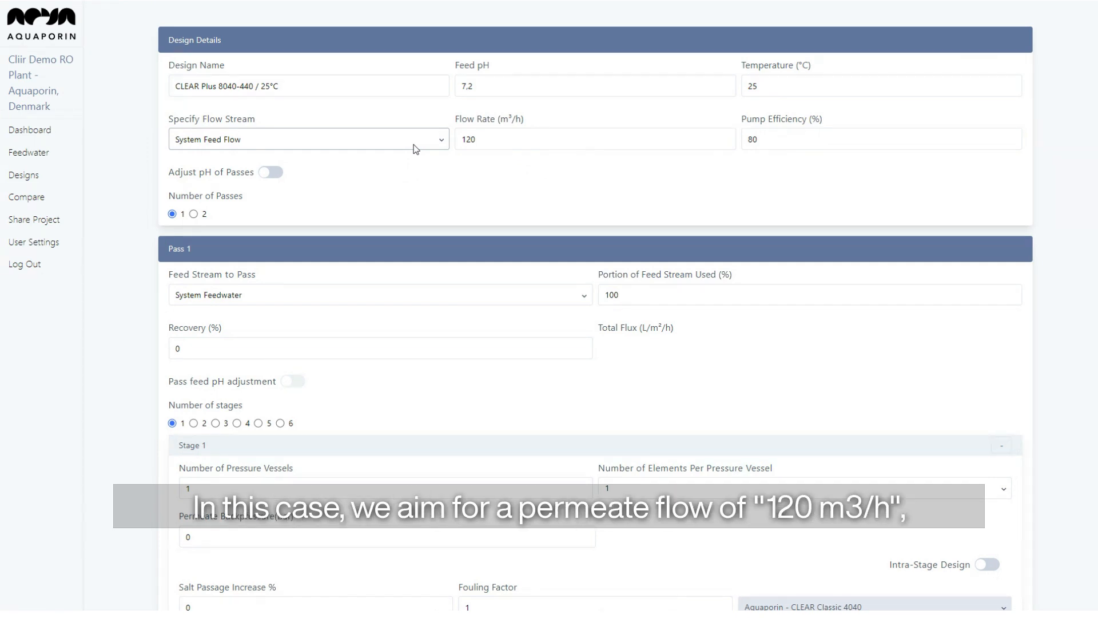
Specify the flow as Pass 1 Permeate Flow, leaving pass pH adjustment off.
left_click(416, 149)
left_click(399, 169)
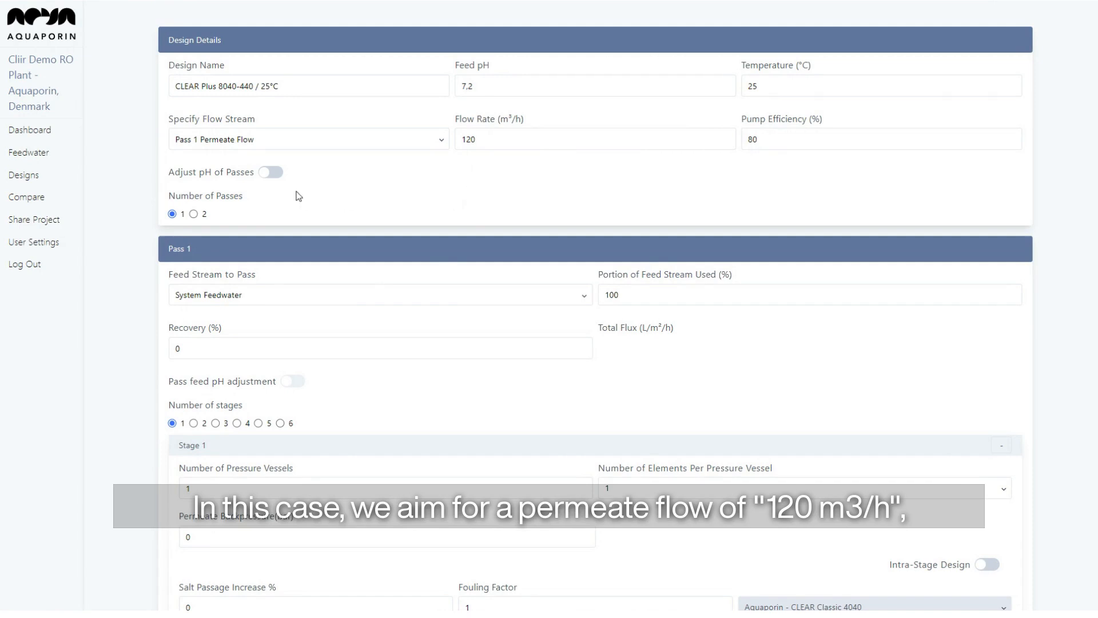
left_click(270, 172)
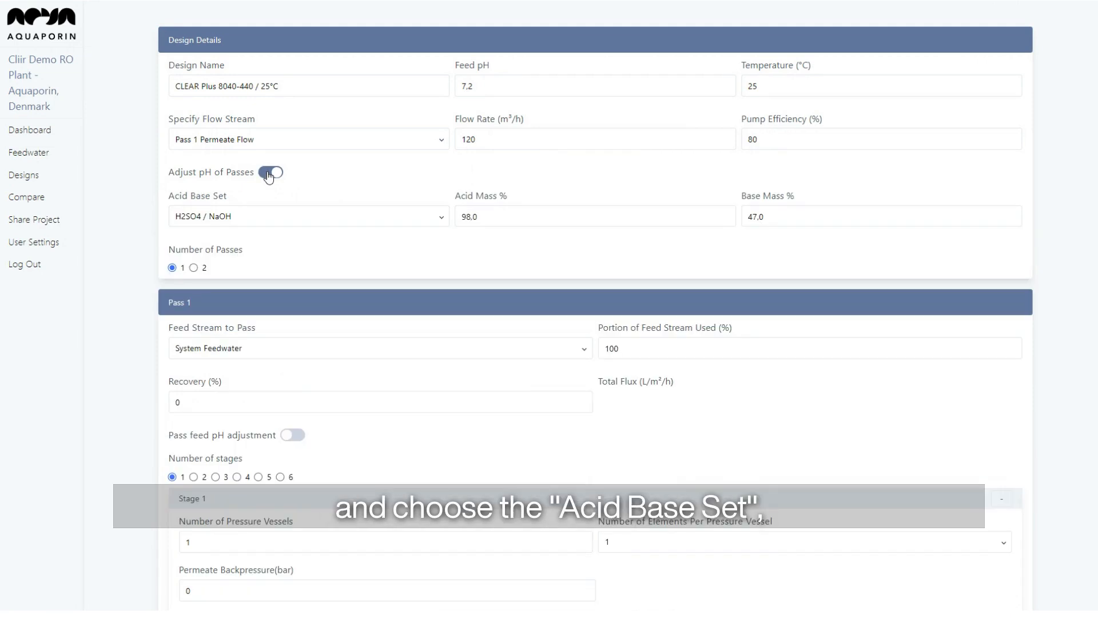
left_click(269, 174)
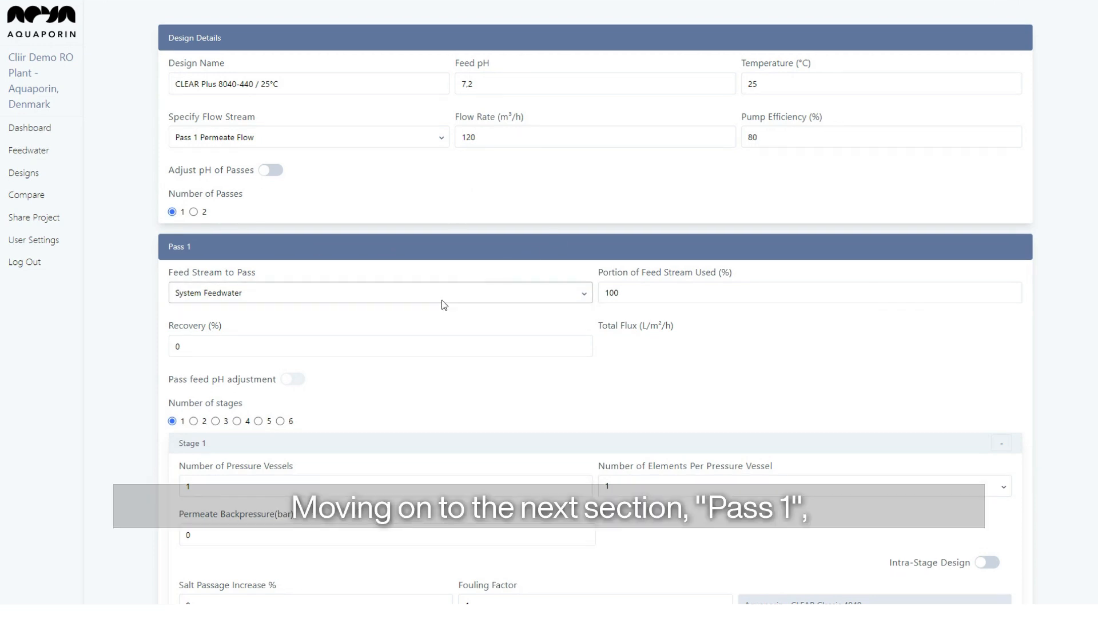
scroll(444, 304, "down", 1)
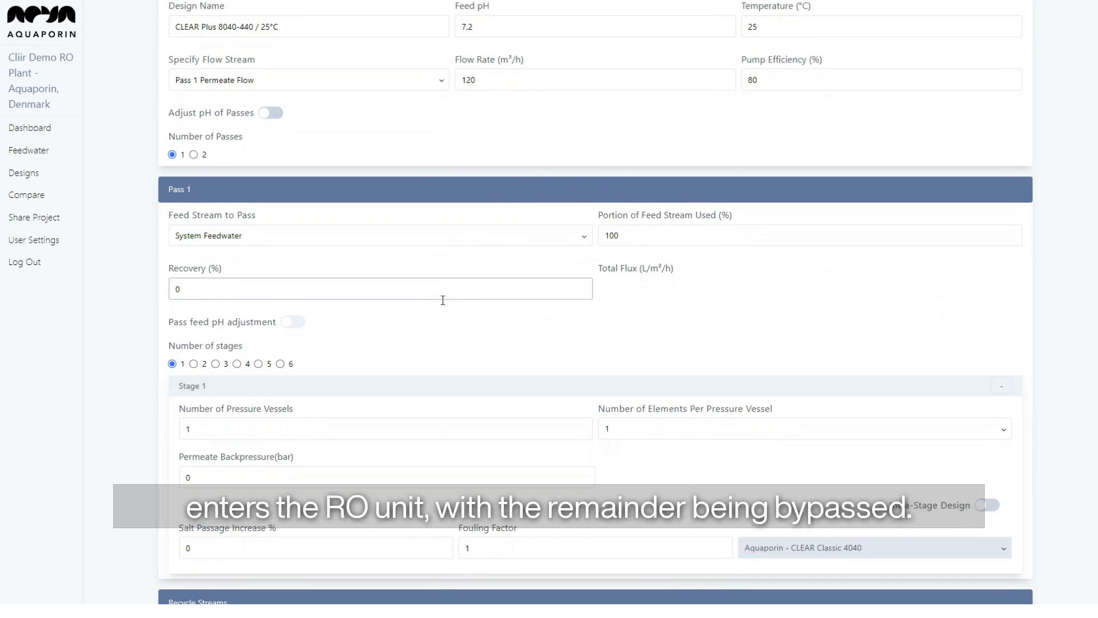
left_click_drag(650, 243, 578, 242)
type("80")
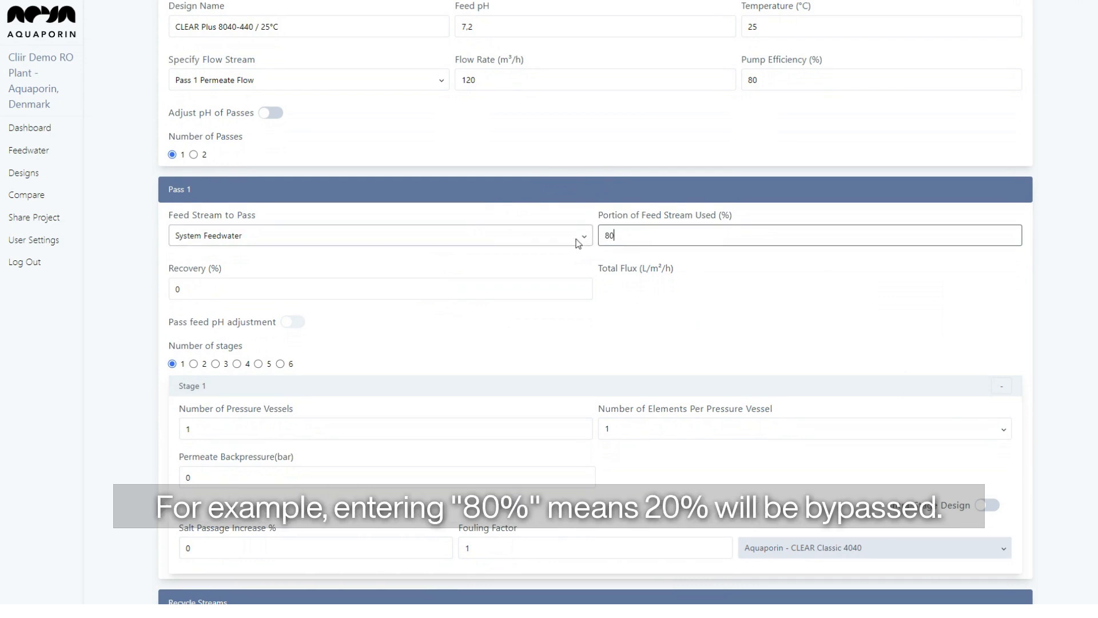
left_click(669, 304)
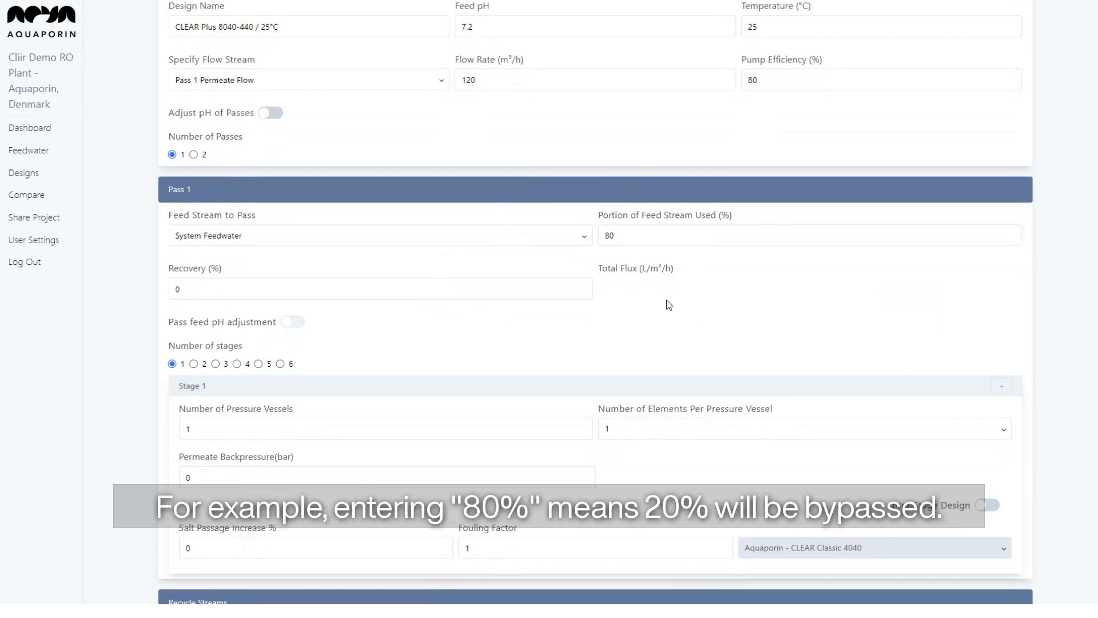
scroll(669, 305, "down", 8)
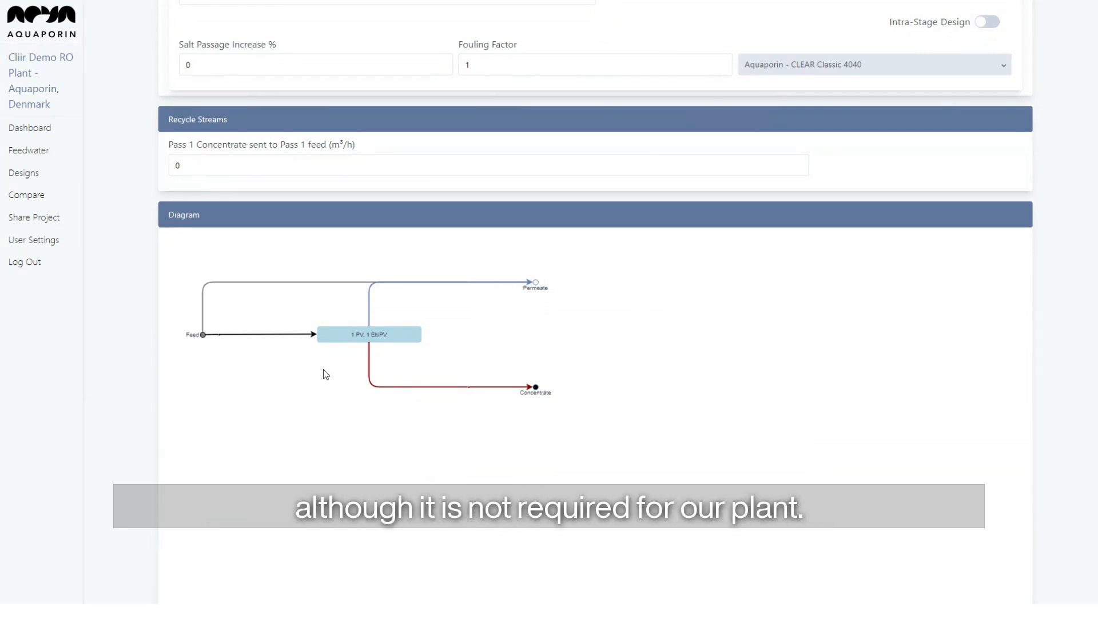
scroll(325, 371, "up", 6)
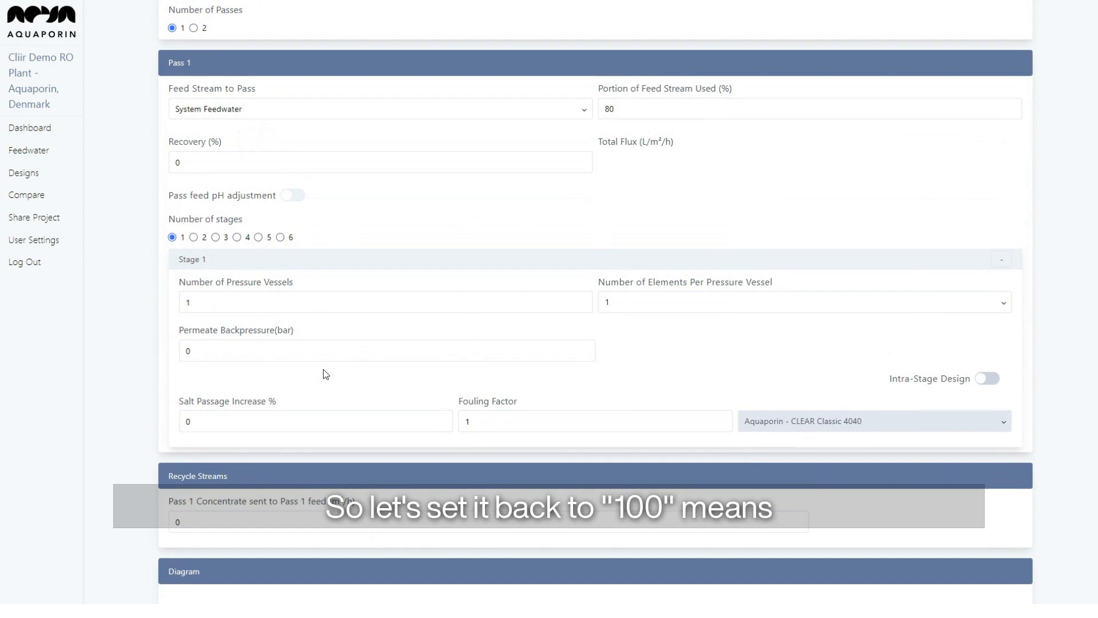
scroll(325, 373, "up", 2)
left_click_drag(615, 210, 595, 217)
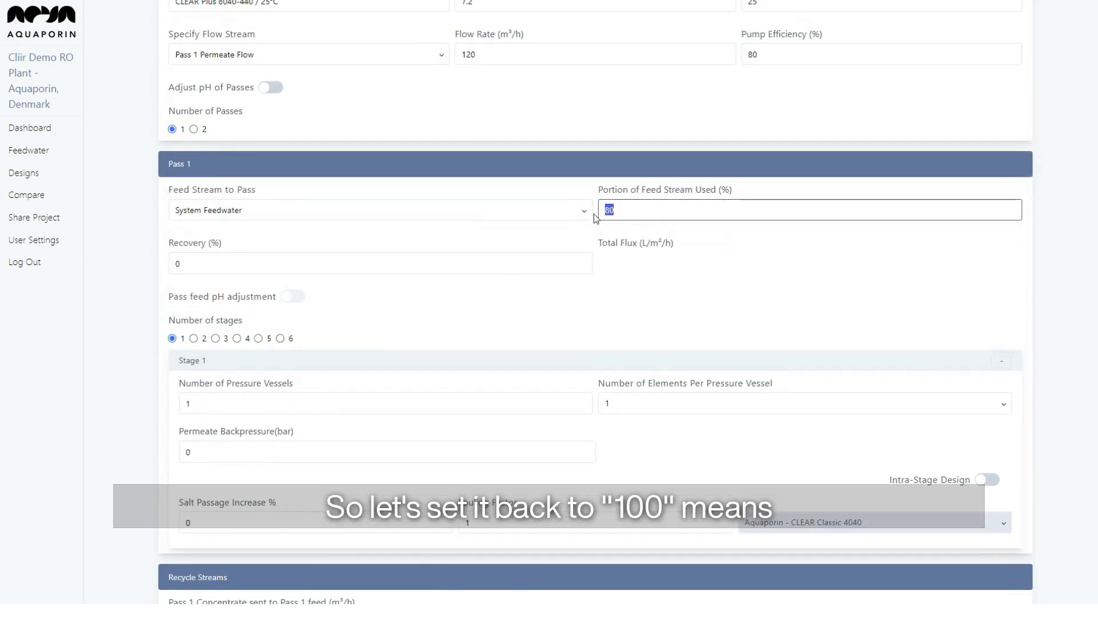
type("100")
left_click(645, 272)
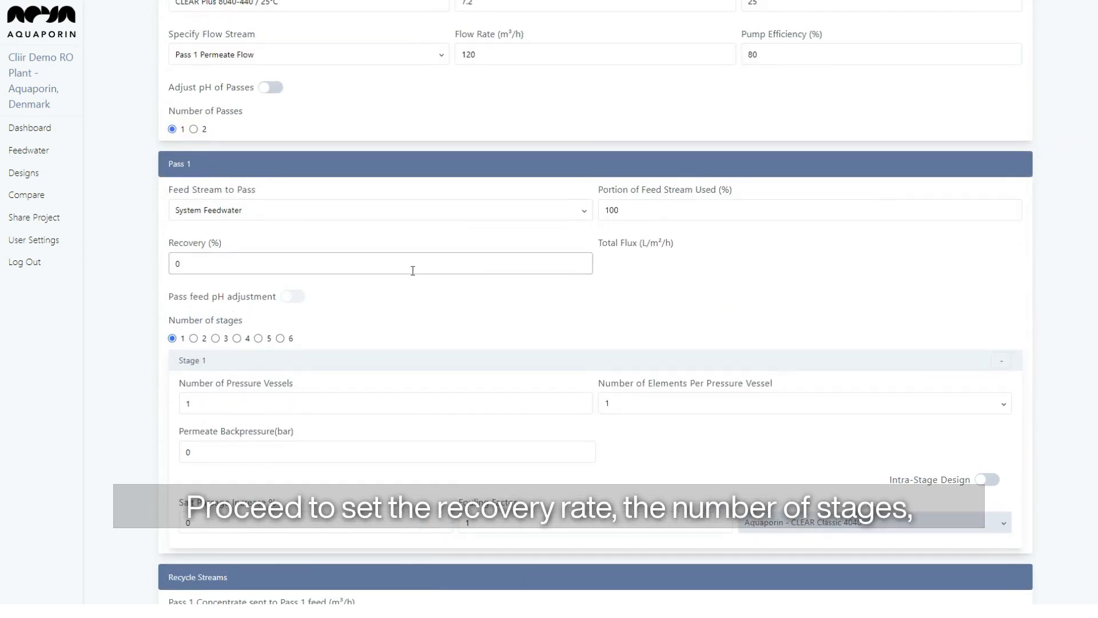
Set 75% recovery with two stages; Stage 1 gets 12 vessels of 7 CLEAR Plus 8040-440 elements.
left_click(206, 263)
type("75")
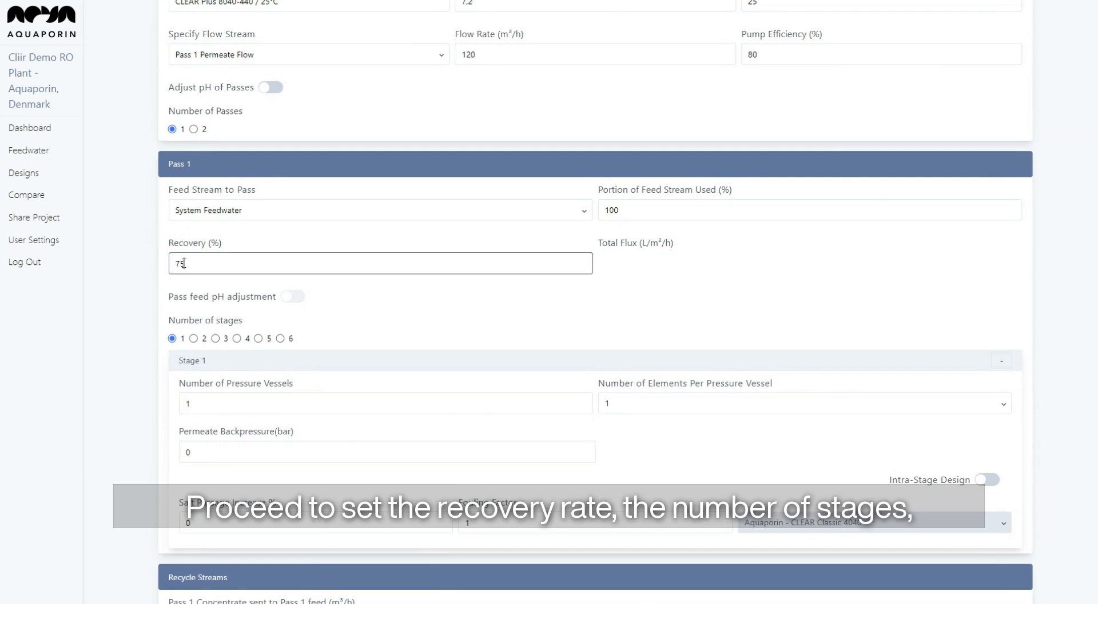
scroll(189, 269, "down", 1)
left_click(194, 302)
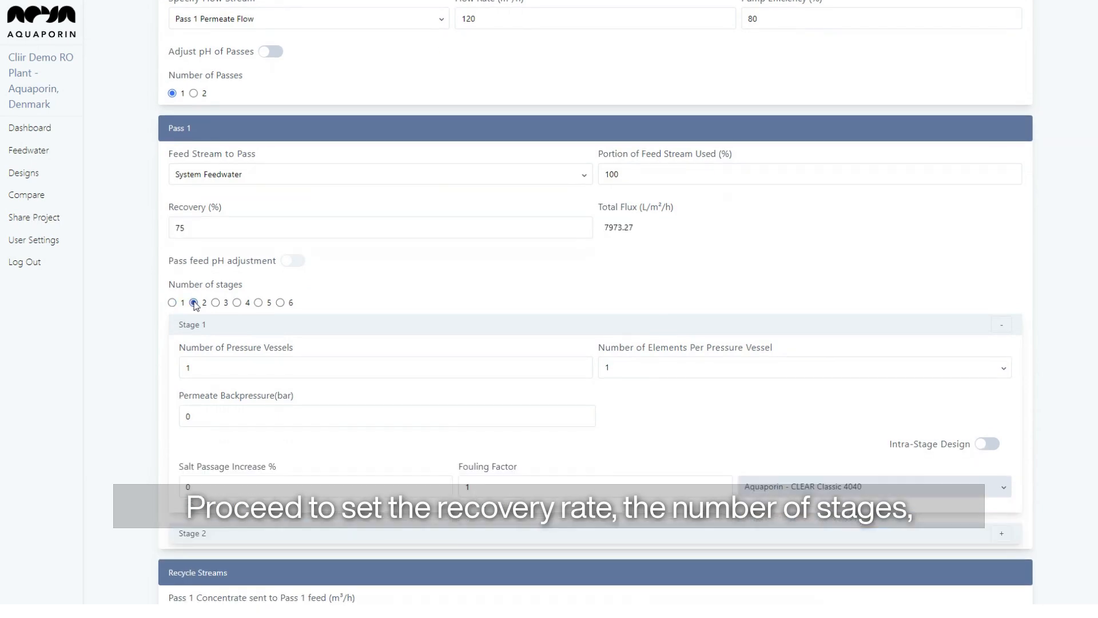
scroll(195, 304, "down", 1)
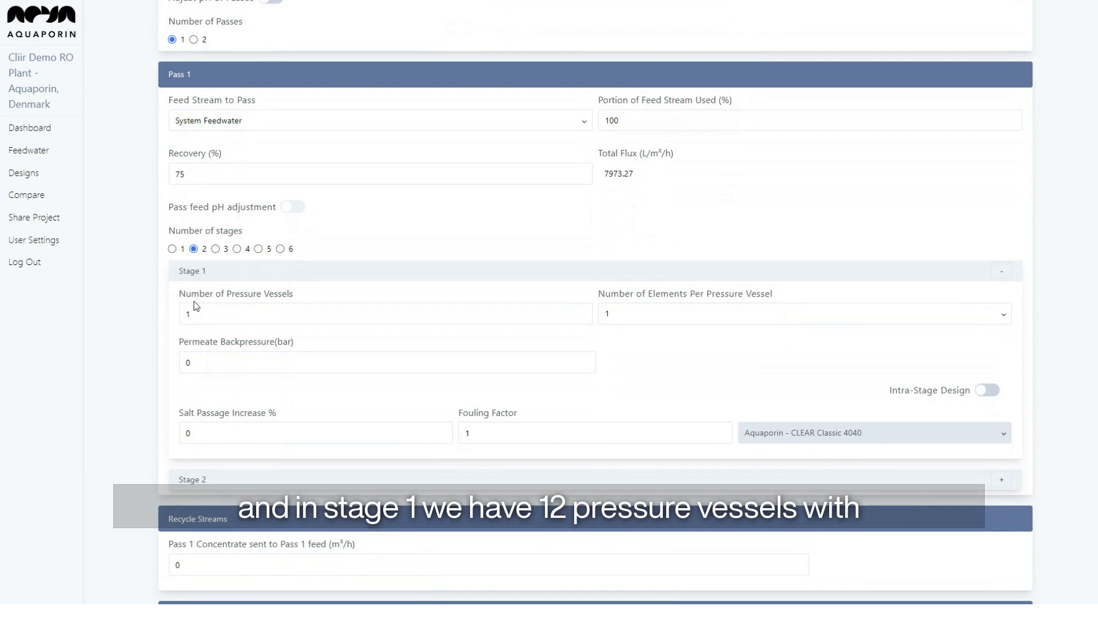
left_click(196, 306)
type("2")
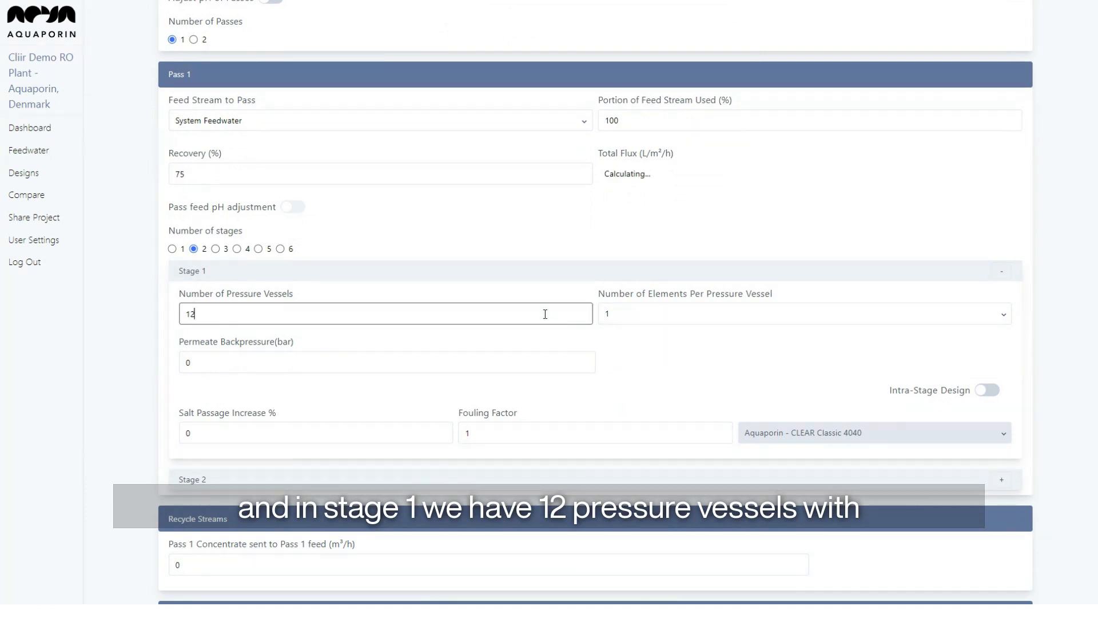
left_click(625, 316)
left_click(646, 401)
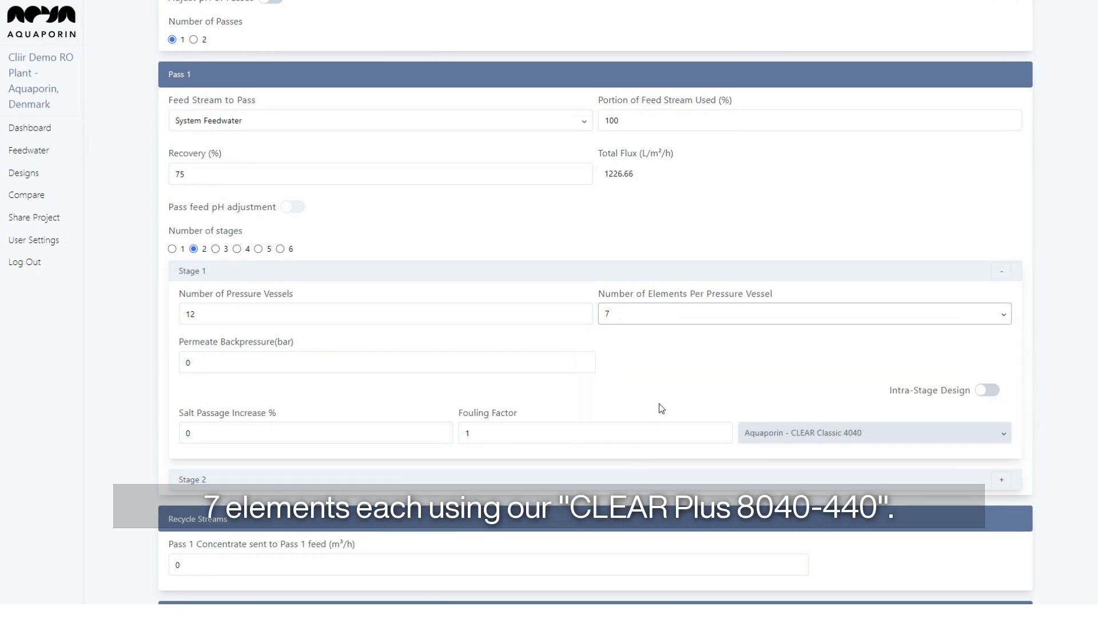
left_click(766, 434)
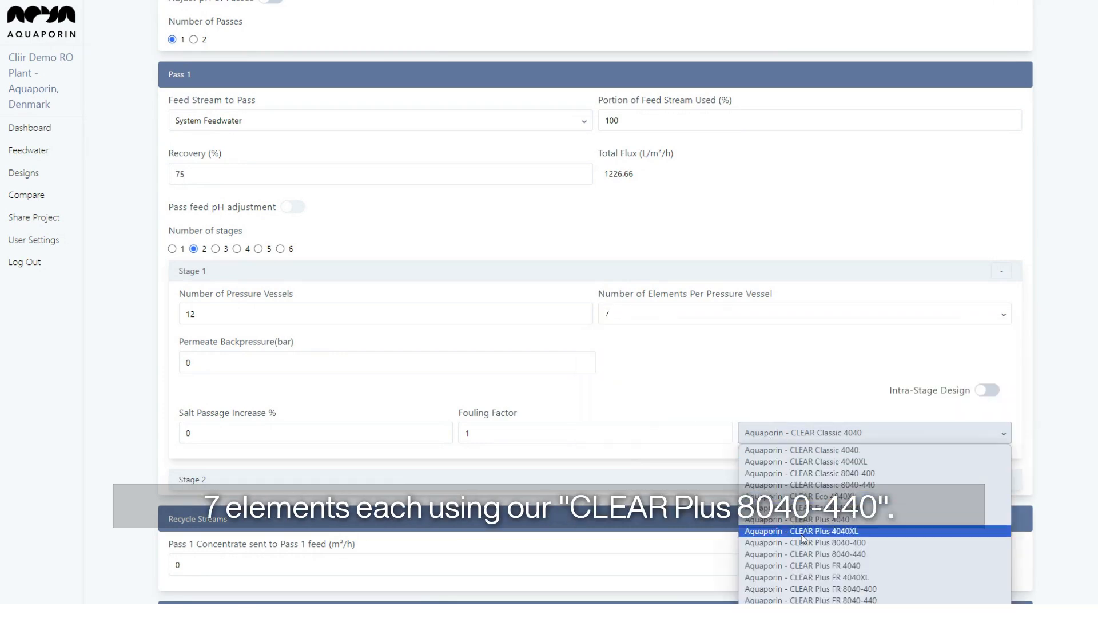
left_click(819, 553)
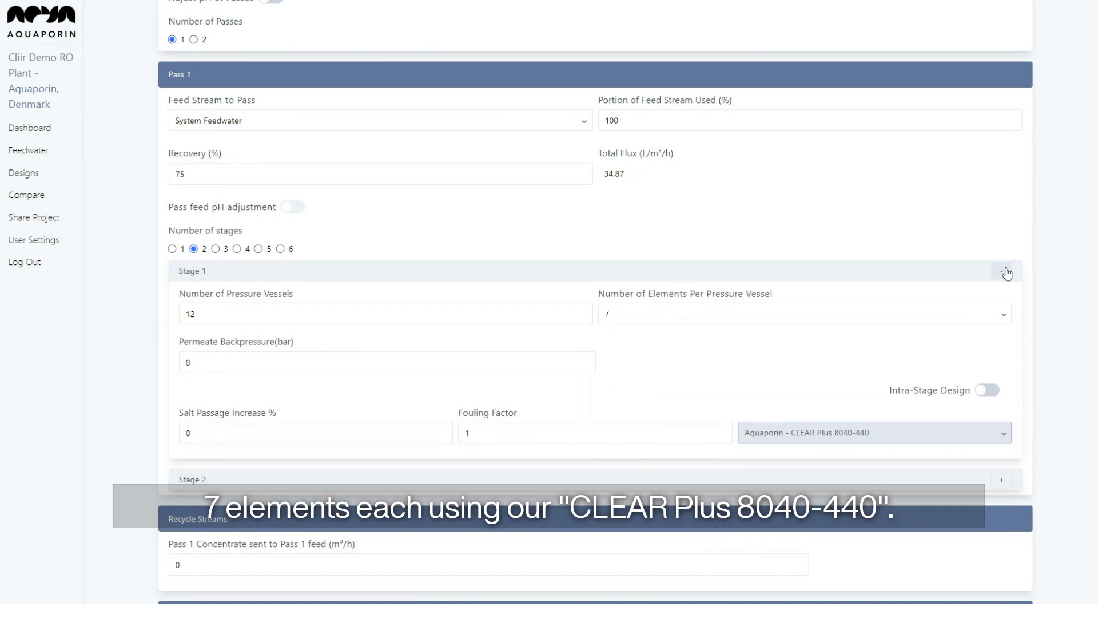
left_click(1007, 274)
Give Stage 2 six vessels of 7 CLEAR Plus 8040-440 elements each.
left_click(792, 304)
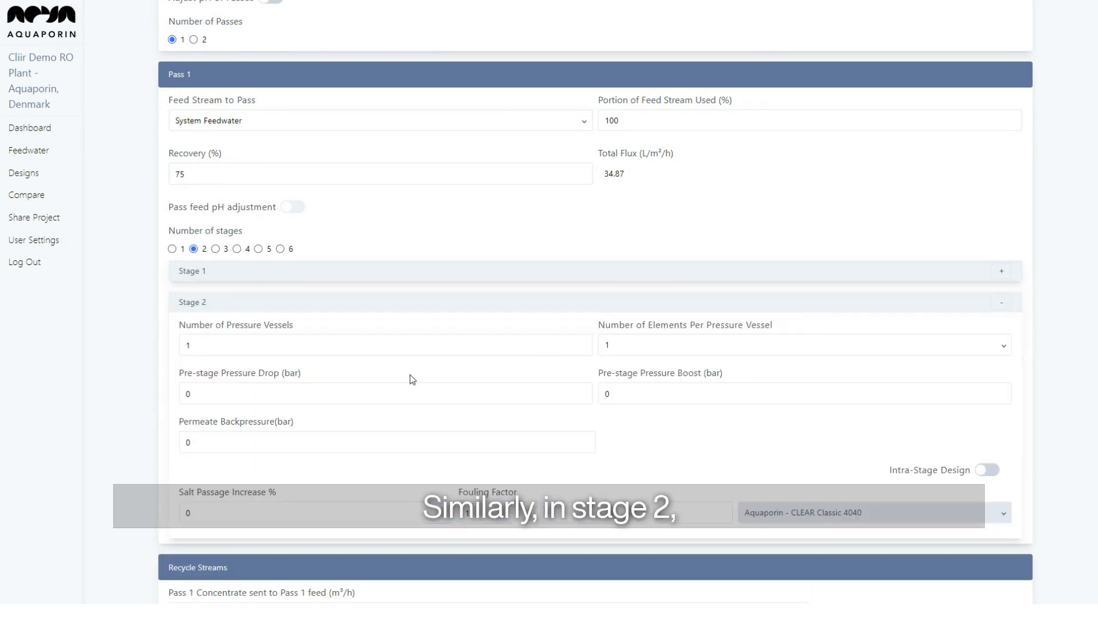
left_click(331, 349)
key("BackSpace")
type("6")
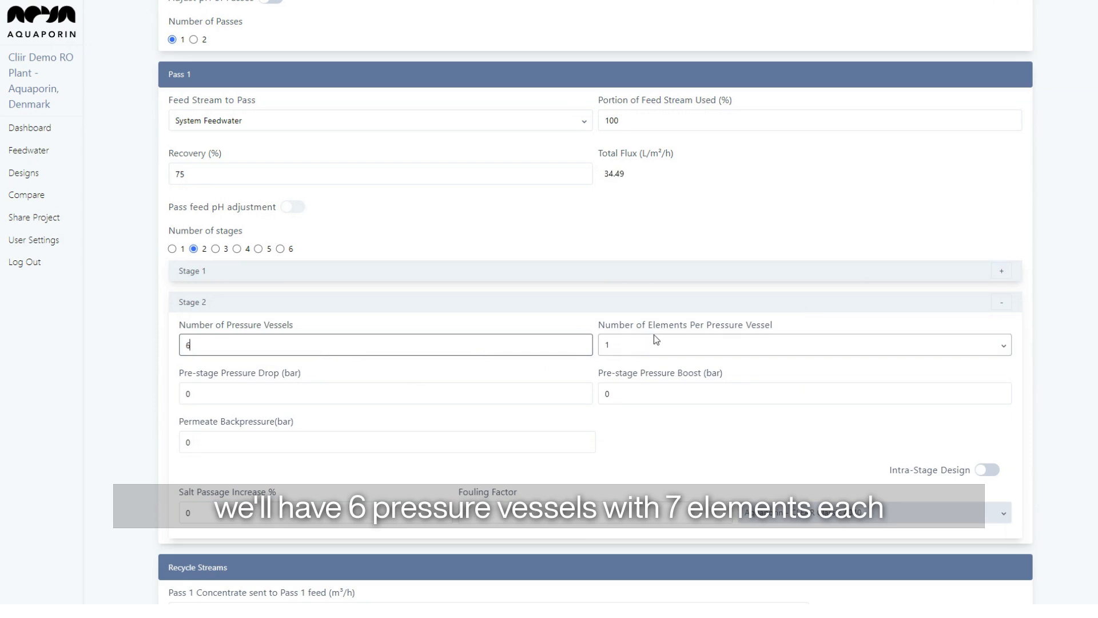
left_click(654, 336)
left_click(658, 430)
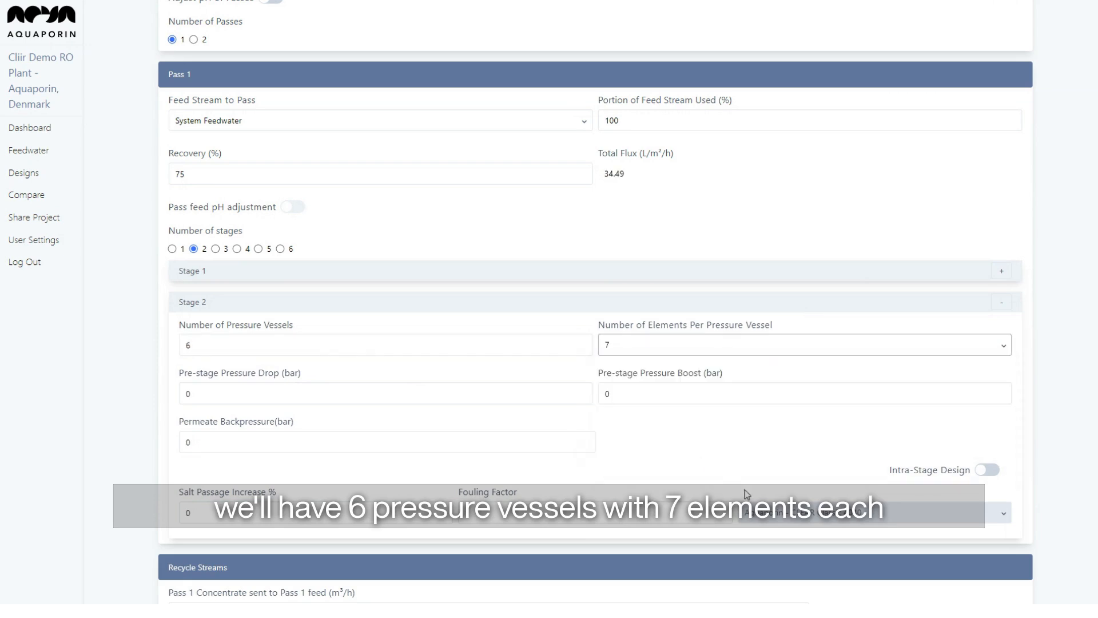
left_click(766, 513)
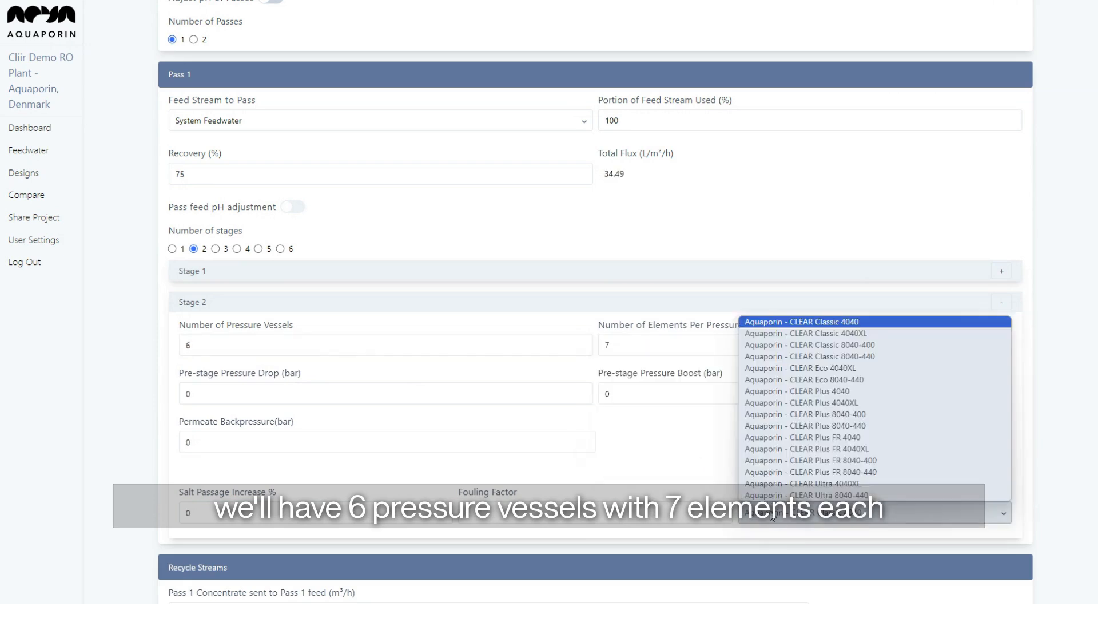
left_click(828, 426)
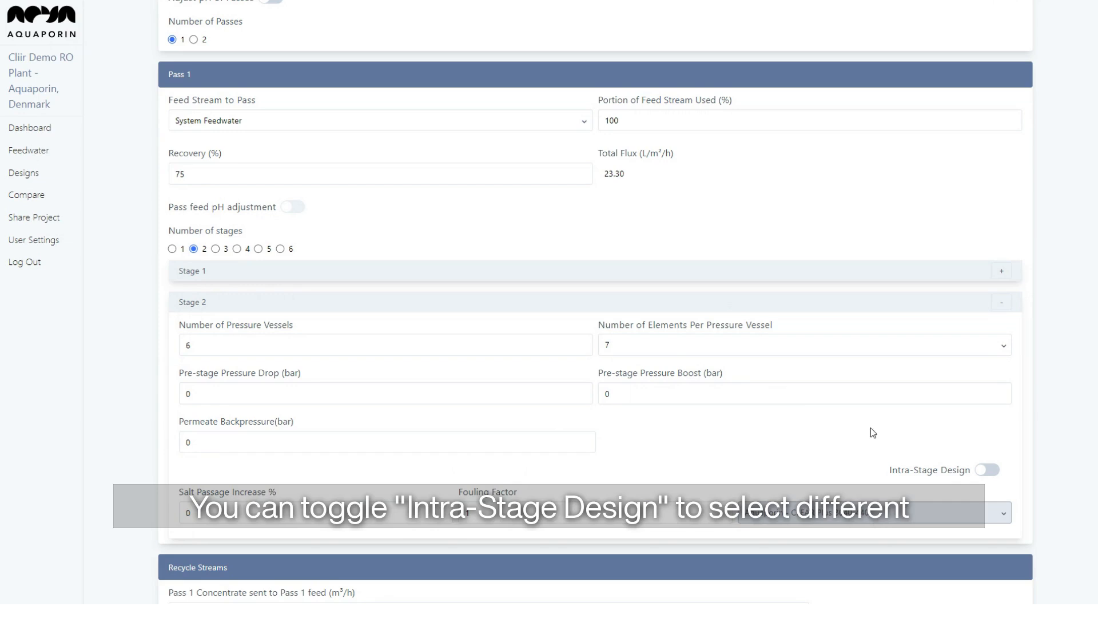
scroll(944, 456, "down", 1)
left_click(987, 414)
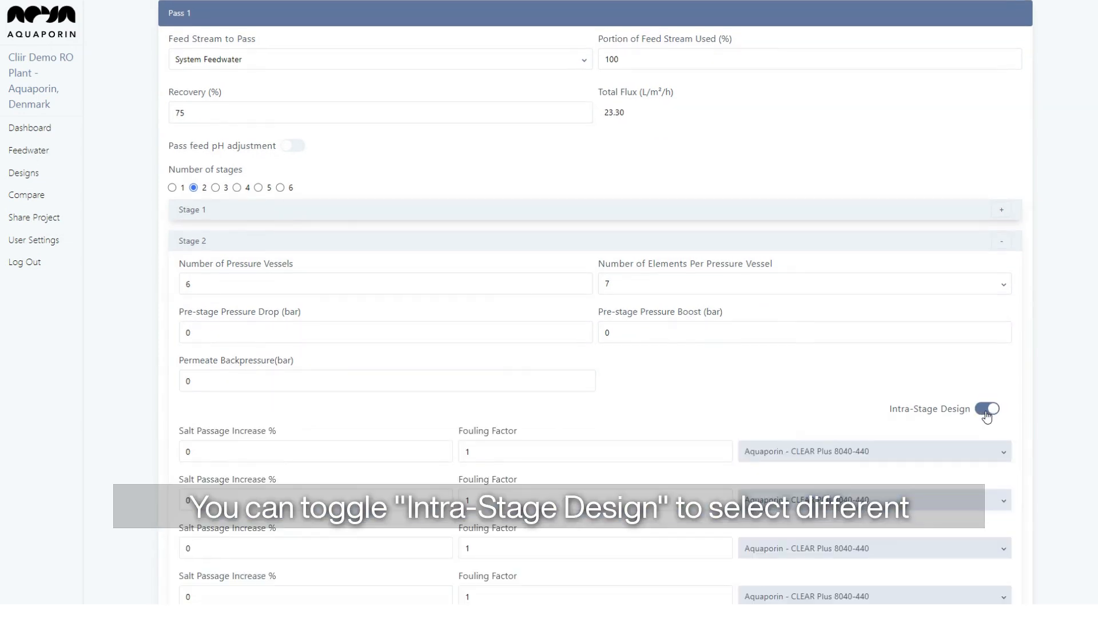
scroll(986, 413, "down", 3)
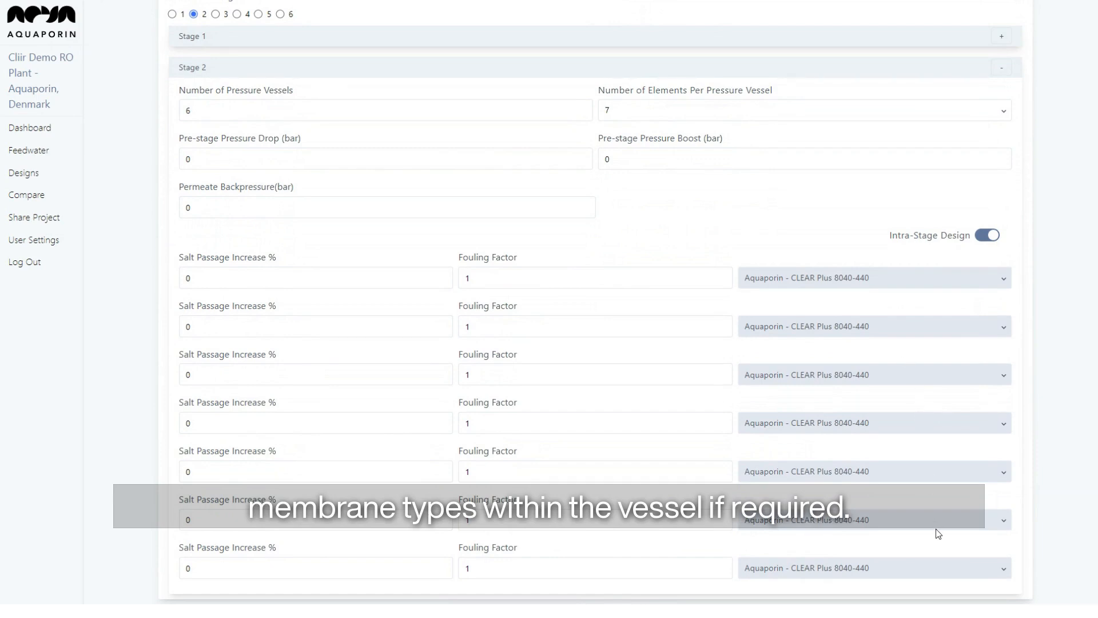
left_click(986, 235)
scroll(677, 439, "down", 1)
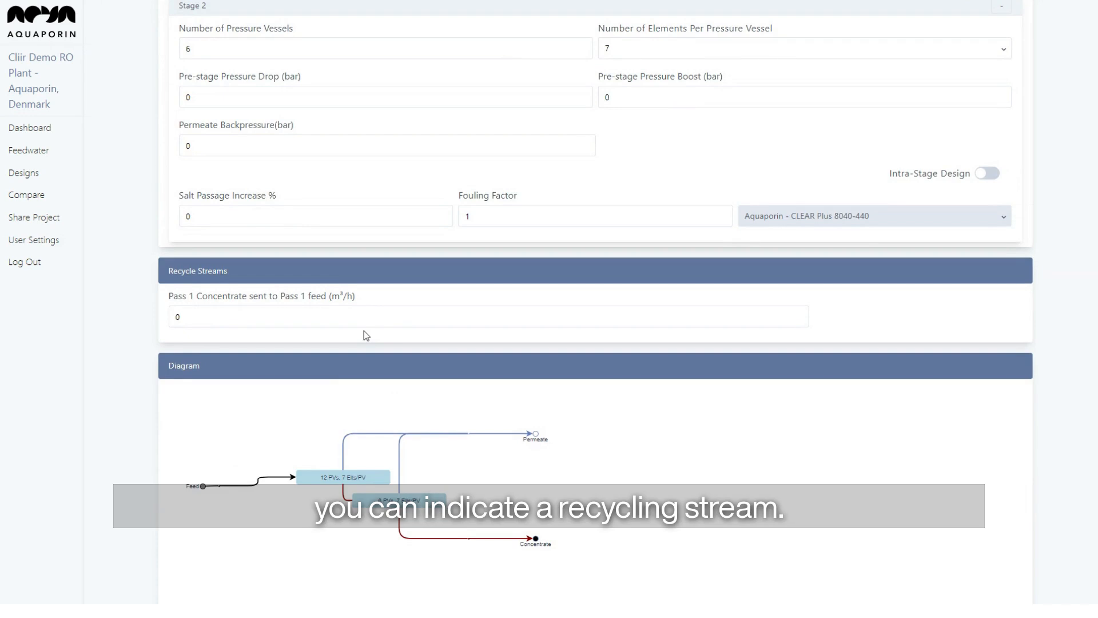
left_click(320, 323)
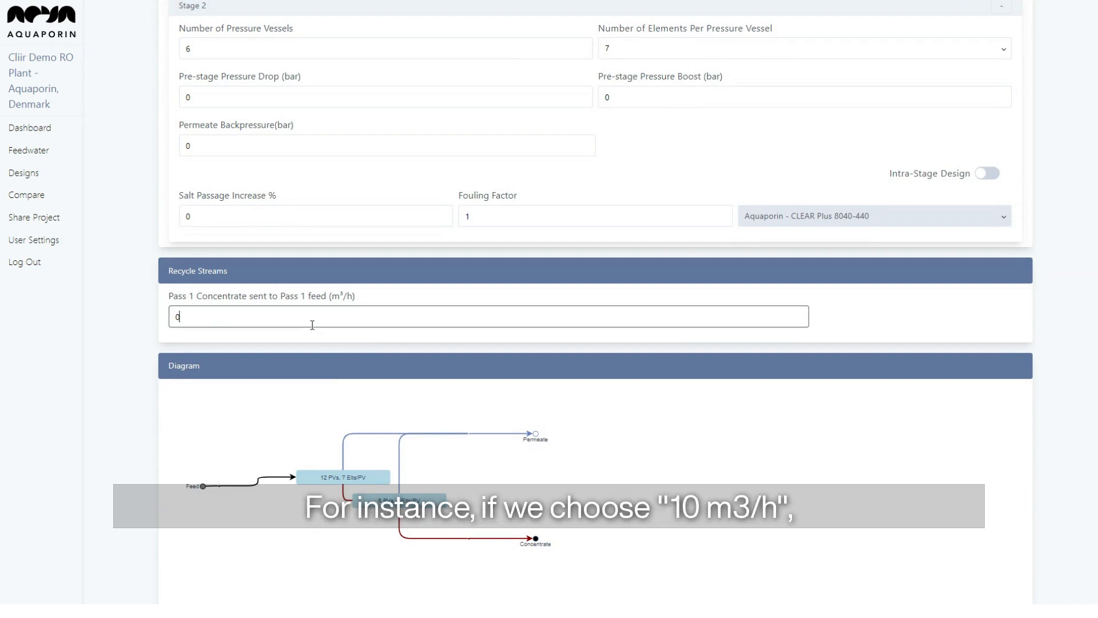
key("BackSpace")
type("10")
scroll(312, 325, "down", 1)
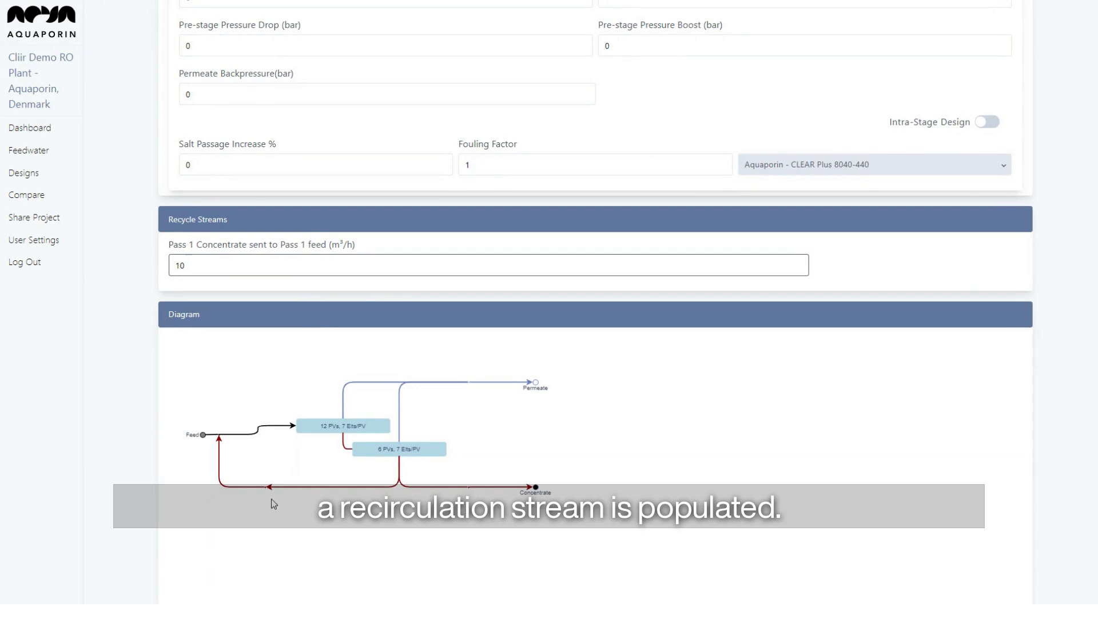
scroll(247, 482, "down", 1)
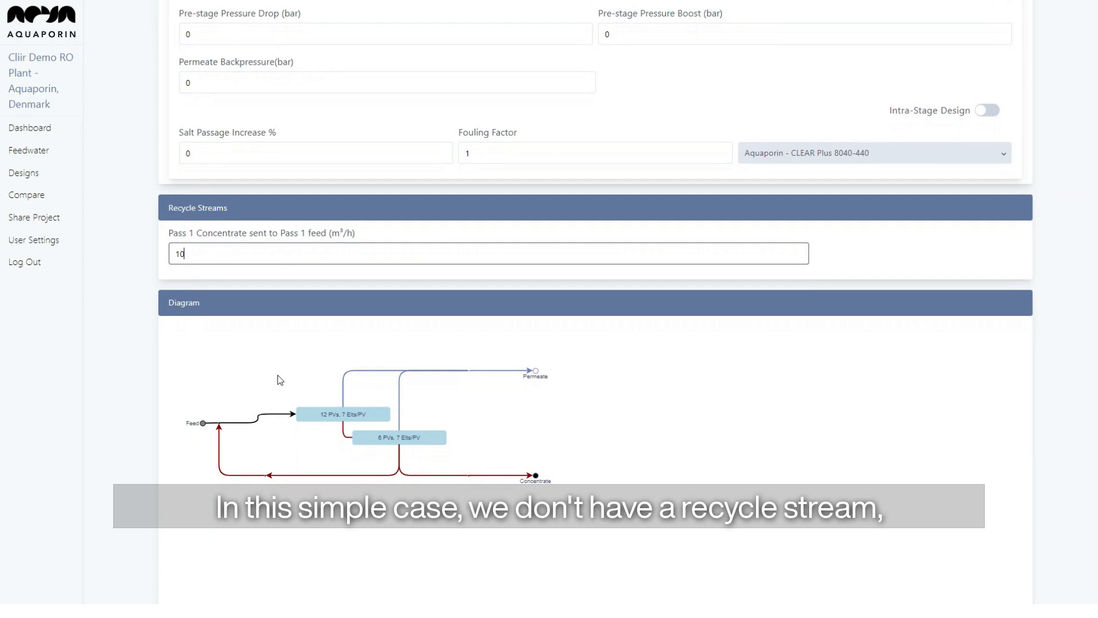
left_click(265, 260)
key("BackSpace")
key("BackSpace")
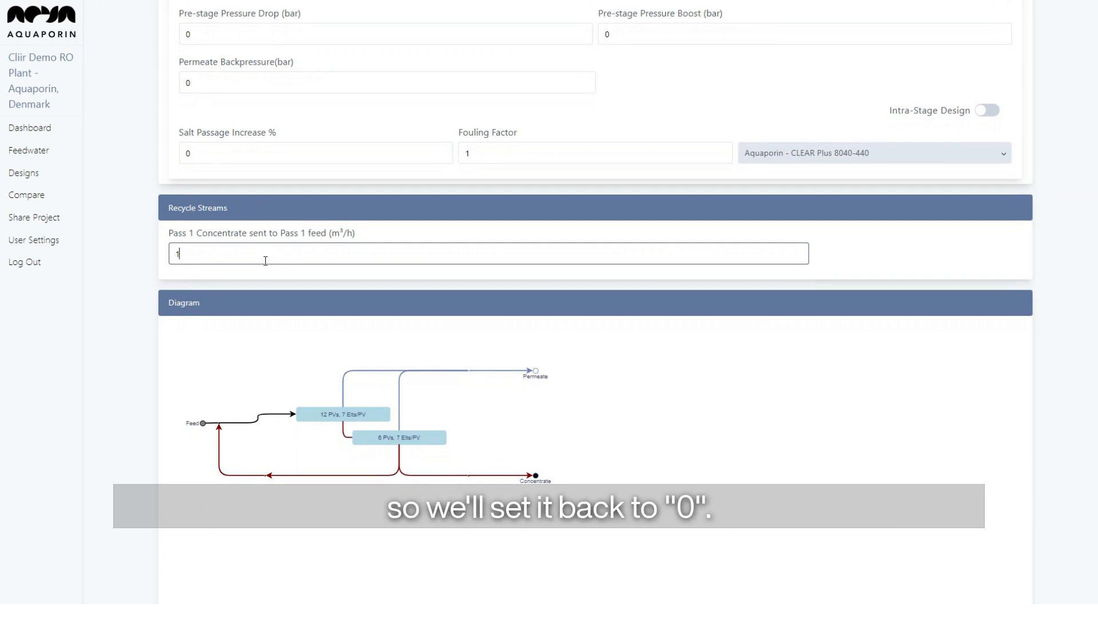
type("0")
scroll(265, 269, "down", 3)
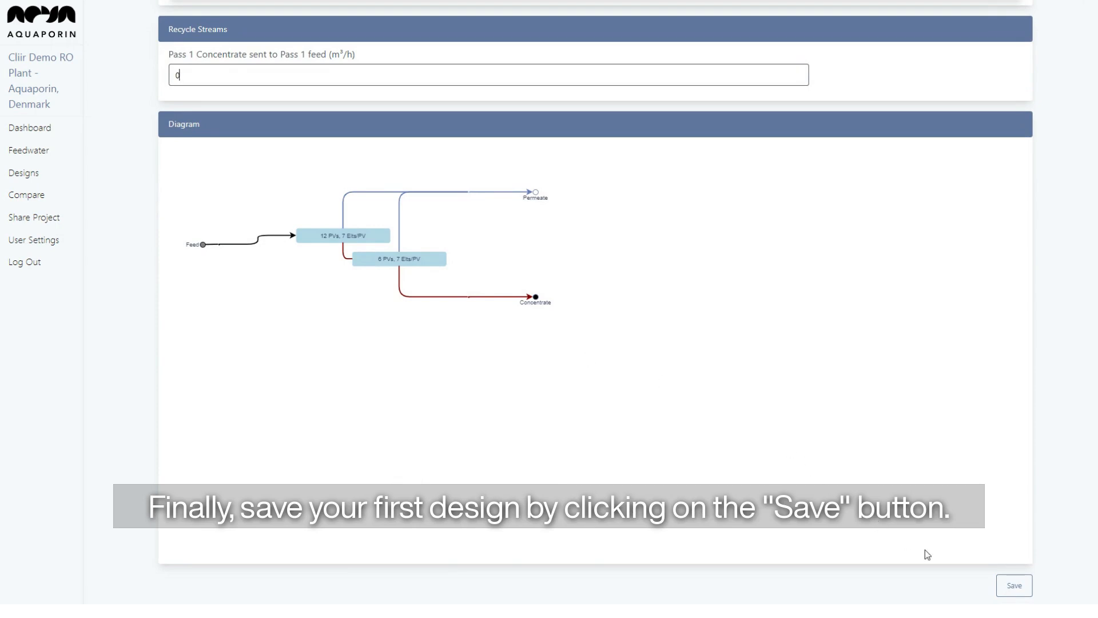
Save the design and check that Design Warnings reports no warnings.
left_click(1022, 586)
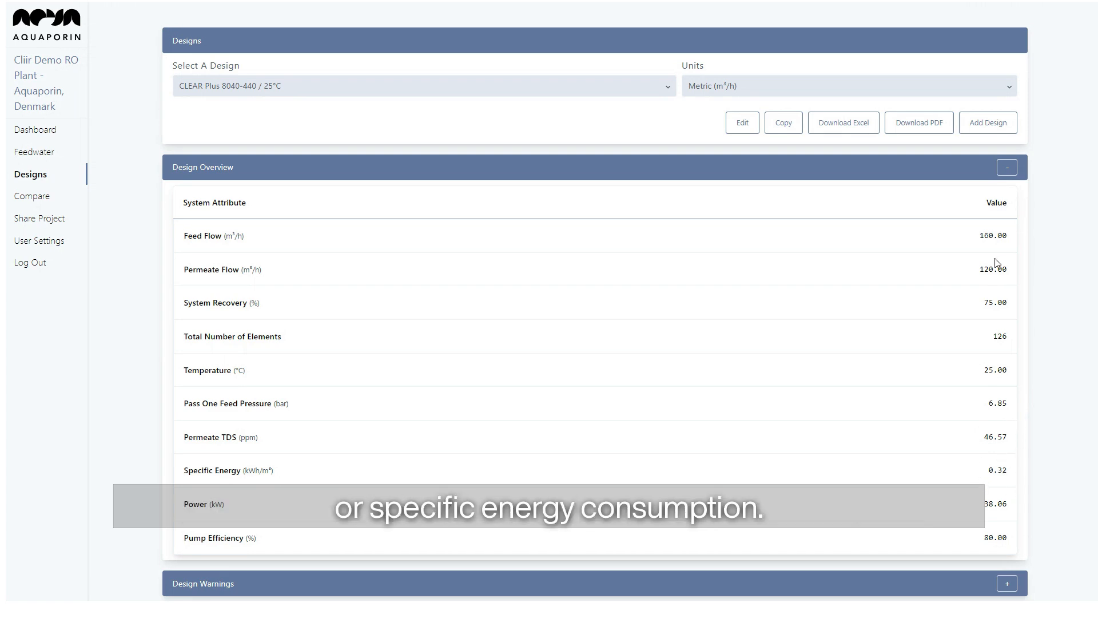
left_click(1001, 172)
left_click(1007, 202)
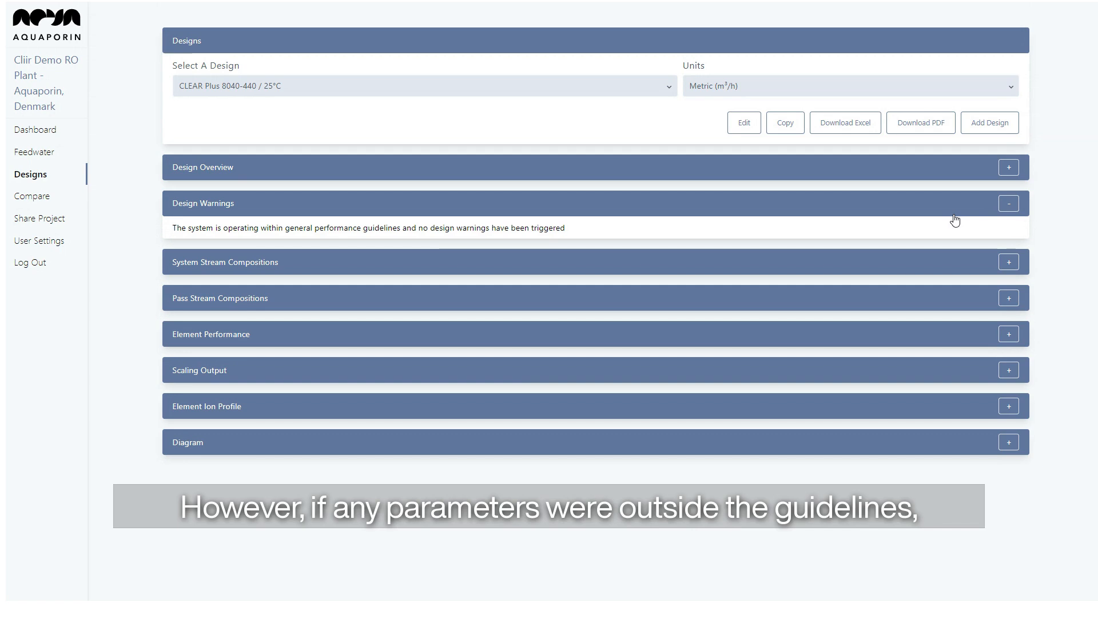
Collapse Design Warnings, then review and collapse the System and Pass 1 Stream ion compositions.
left_click(1009, 206)
left_click(735, 251)
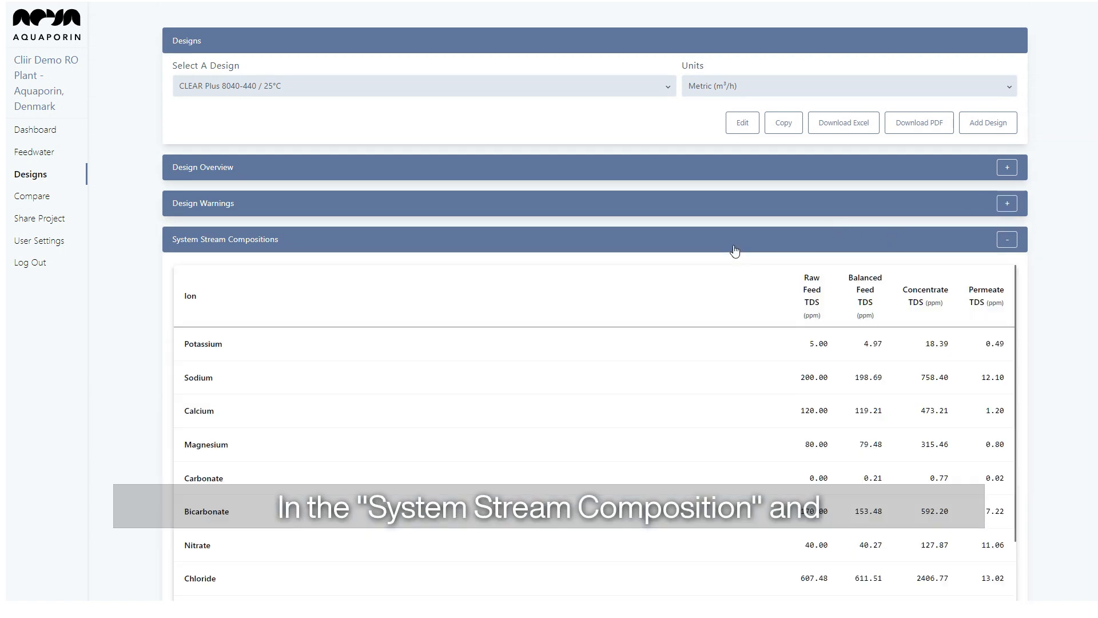
left_click(1007, 240)
left_click(1003, 277)
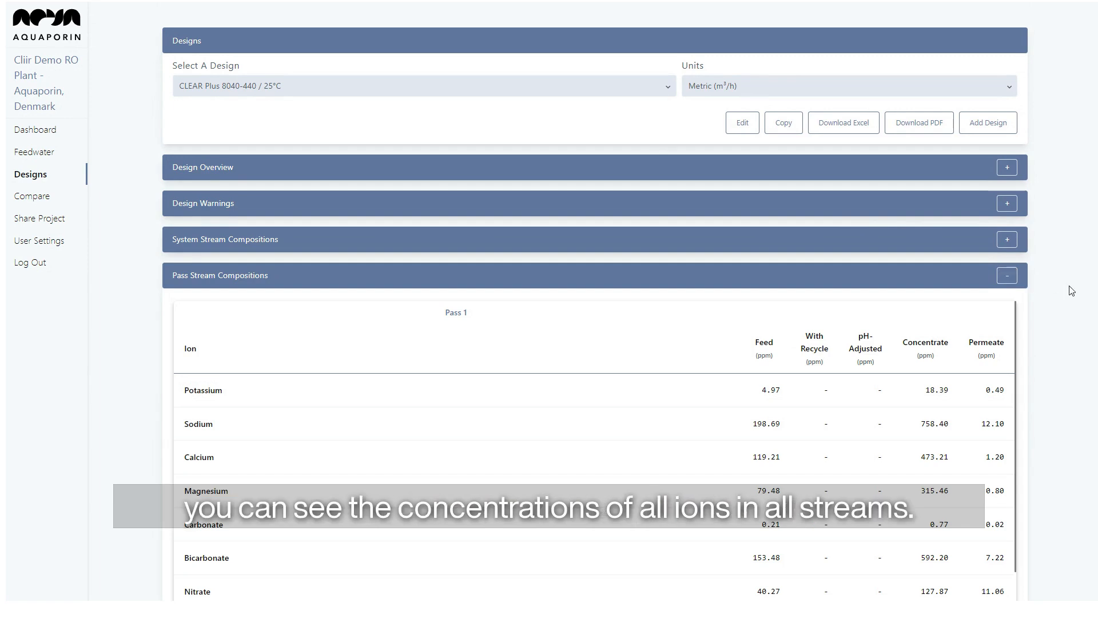
scroll(1072, 290, "down", 2)
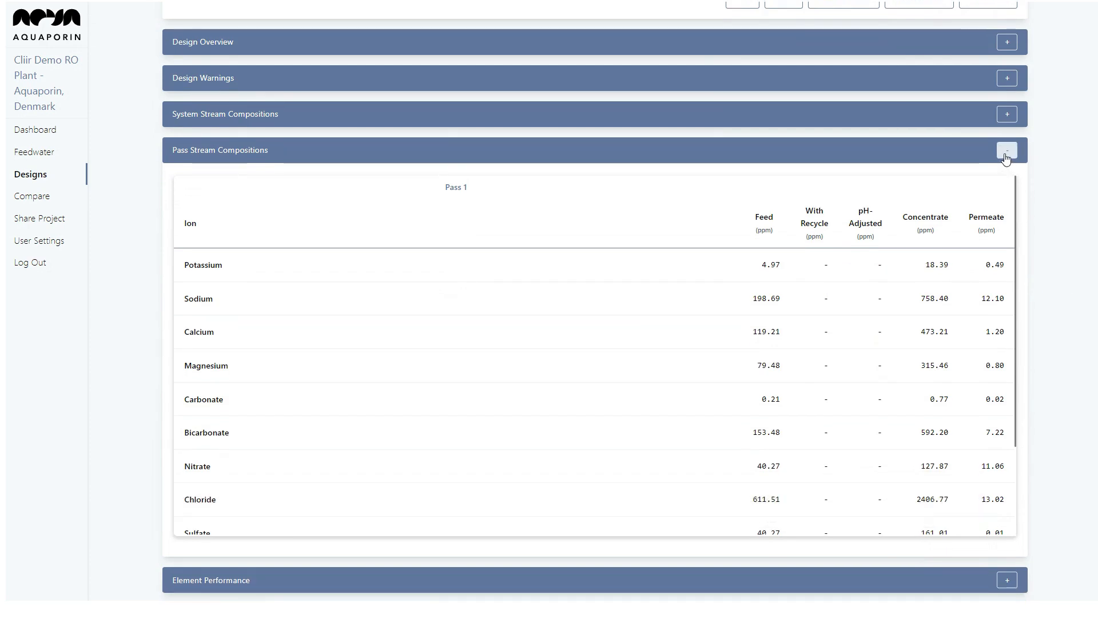
left_click(1007, 152)
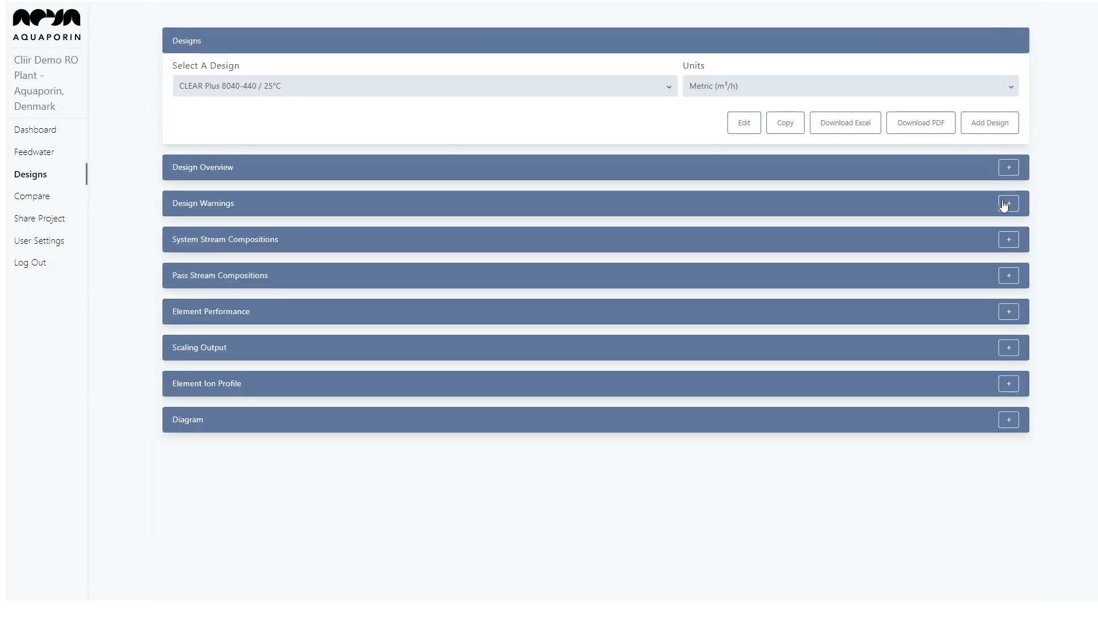
Expand Element Performance and scroll its Pass 1 Stage 1 table (flux 37.28 to 21.14 L/m²/h).
left_click(1010, 314)
scroll(1011, 317, "down", 1)
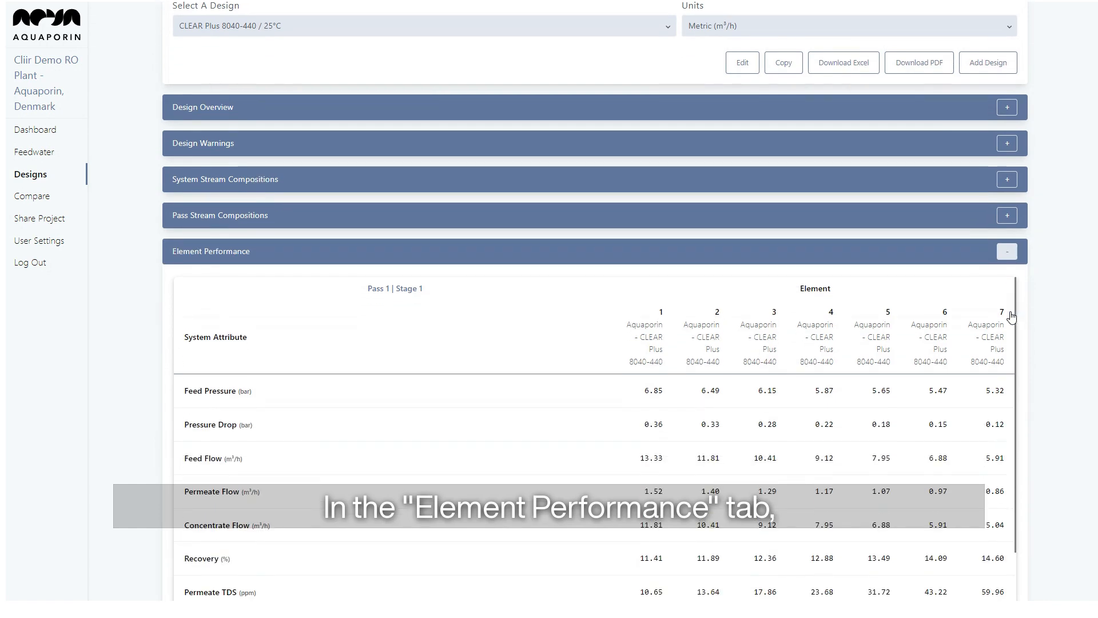
scroll(1011, 316, "down", 1)
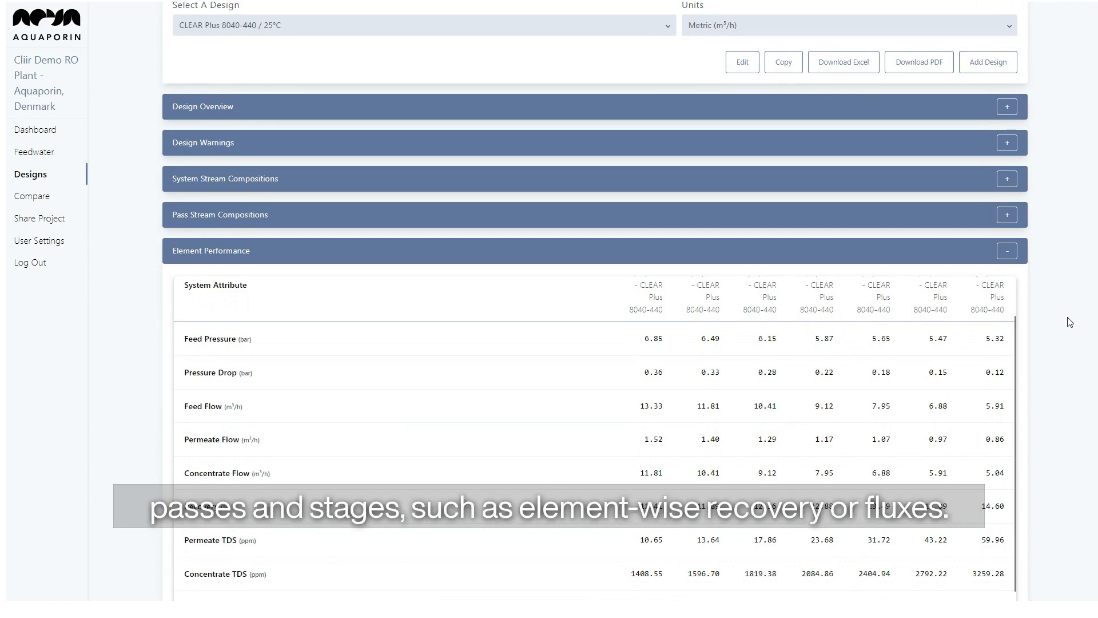
scroll(1070, 332, "down", 1)
scroll(1070, 335, "down", 1)
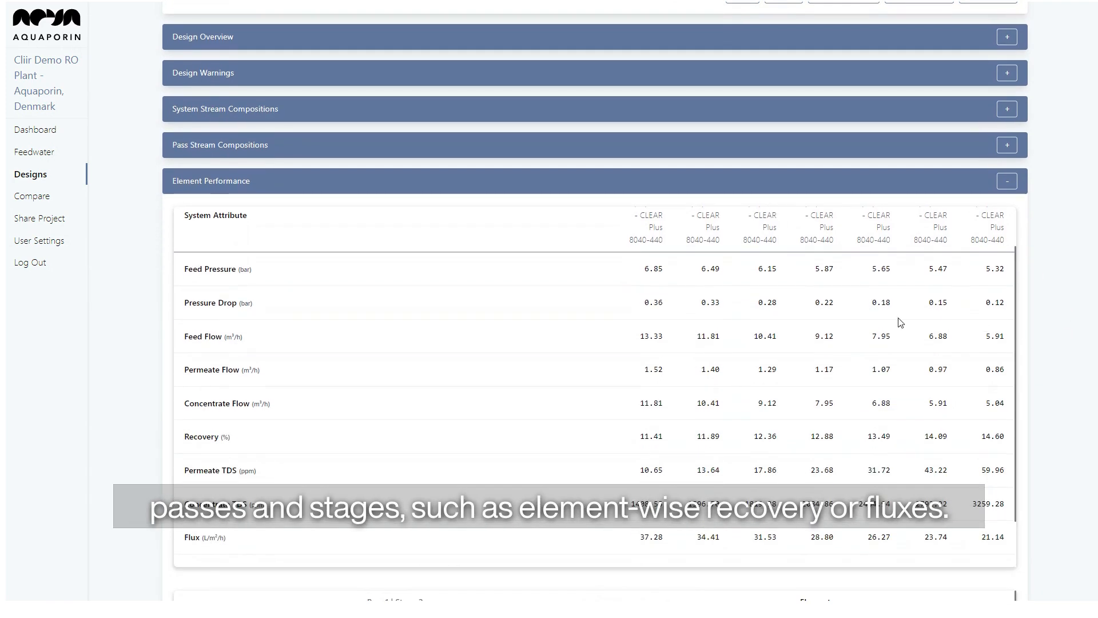
scroll(901, 323, "up", 1)
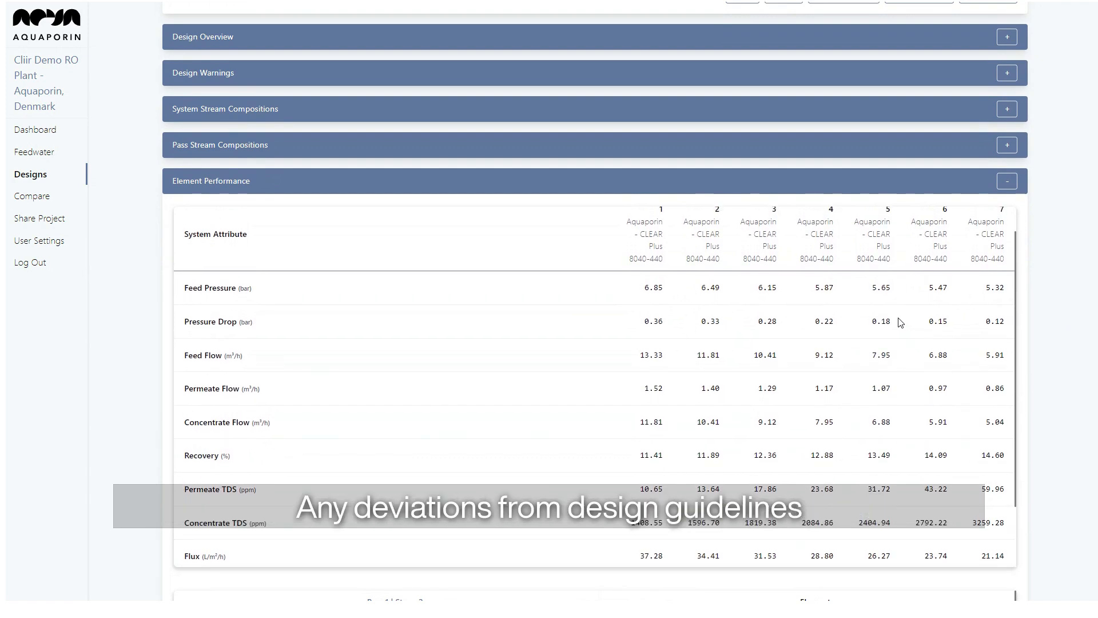
scroll(900, 320, "down", 1)
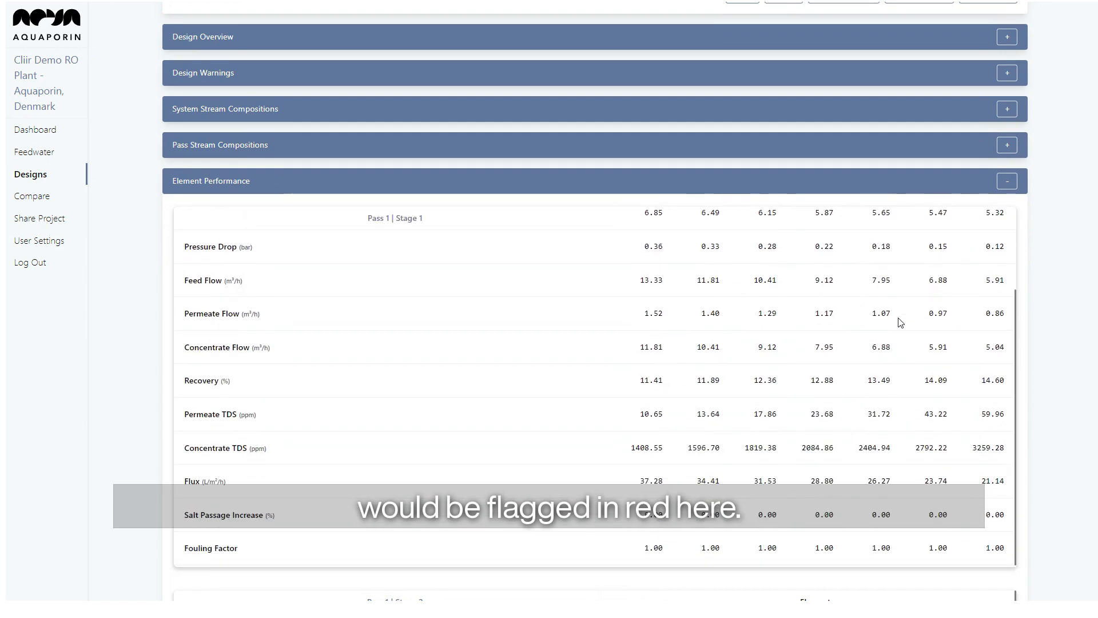
Collapse Element Performance, then look through the Scaling Output results and collapse them.
left_click(1007, 181)
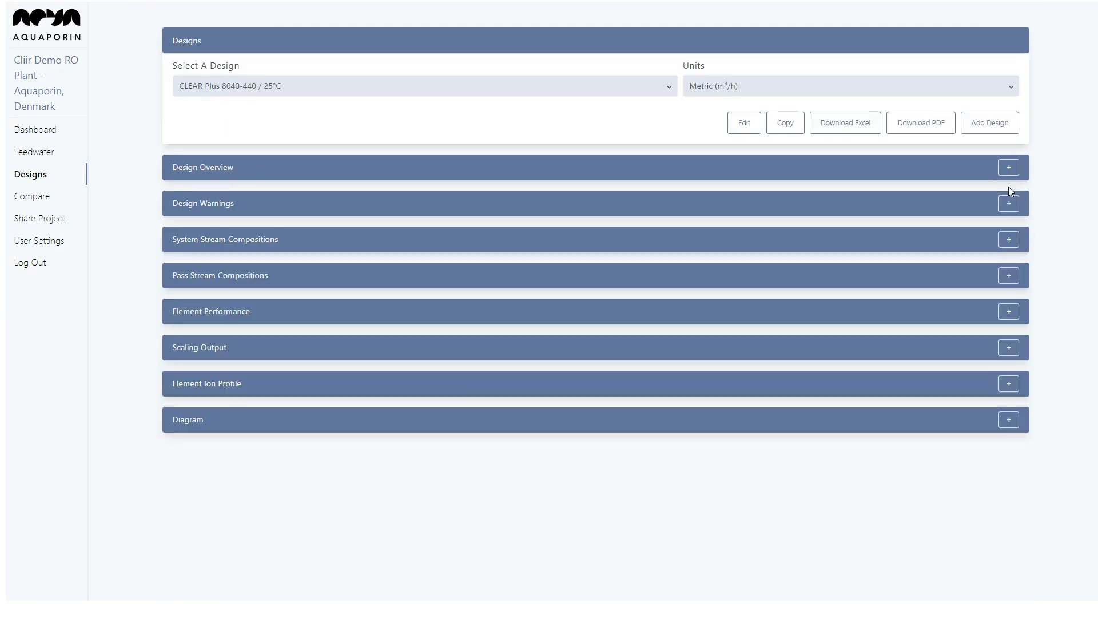
left_click(1012, 349)
scroll(1015, 352, "down", 2)
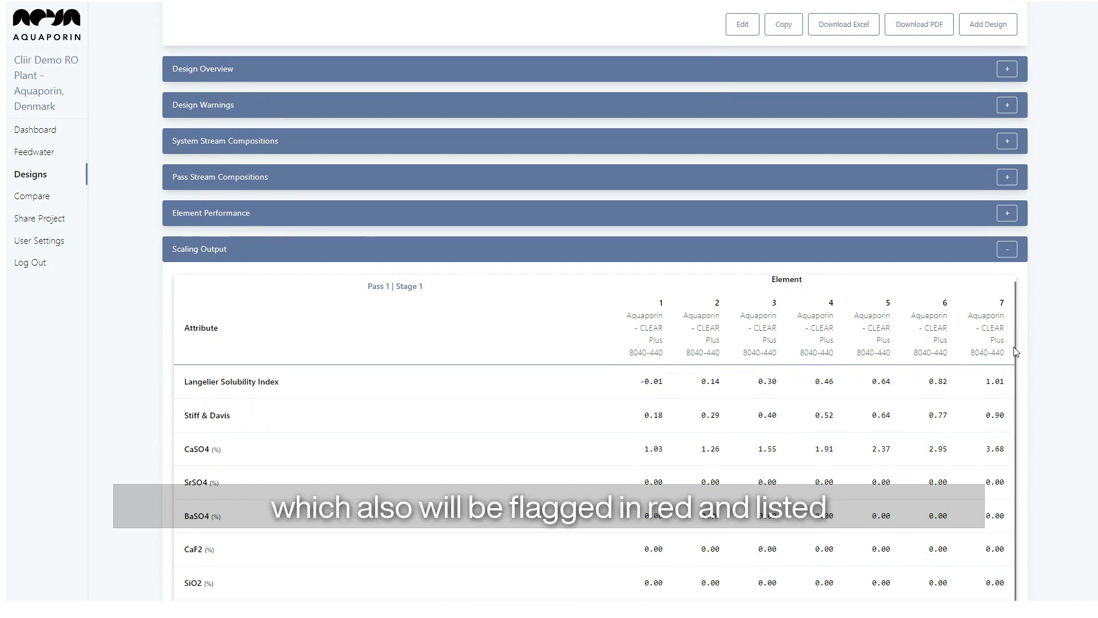
scroll(1016, 352, "down", 2)
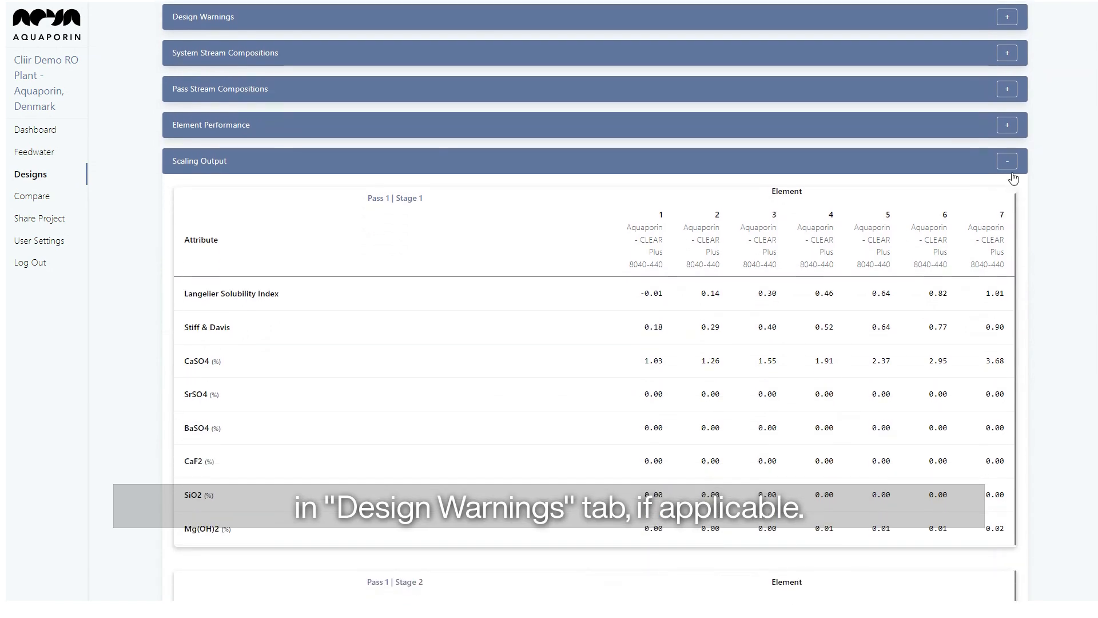
left_click(1007, 160)
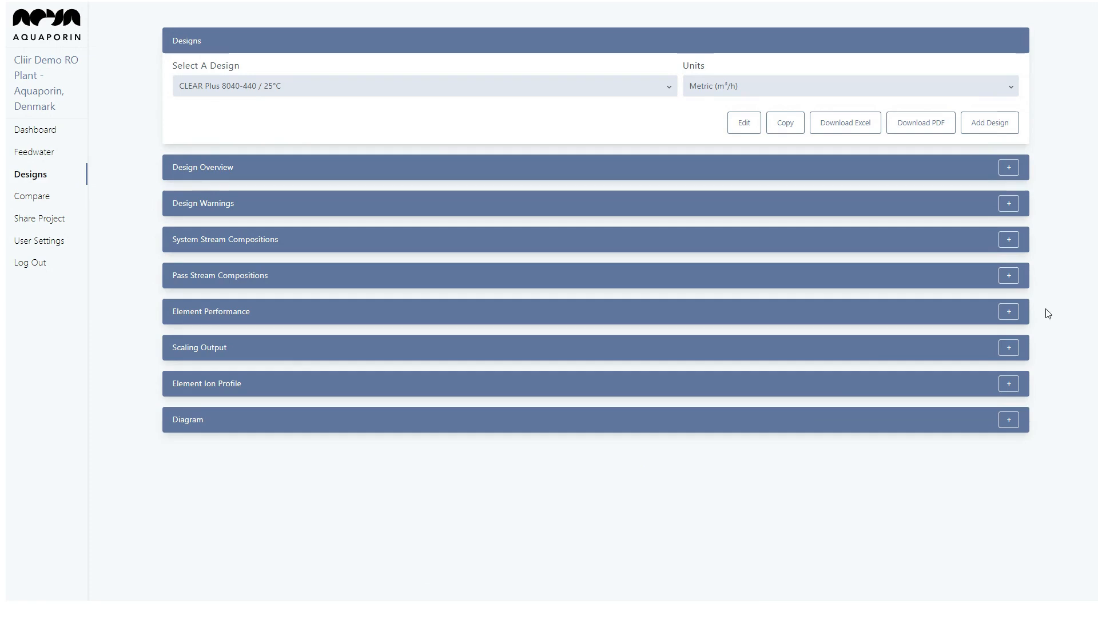
Look over the Element Ion Profile results and collapse that section again.
left_click(1009, 383)
scroll(1014, 380, "down", 4)
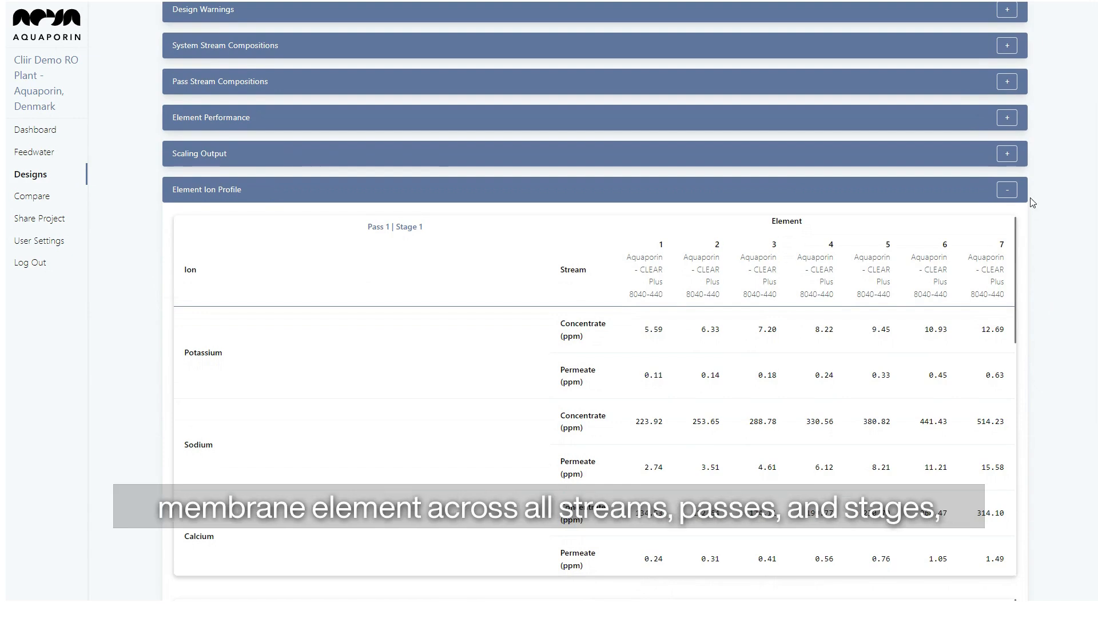
left_click(1013, 196)
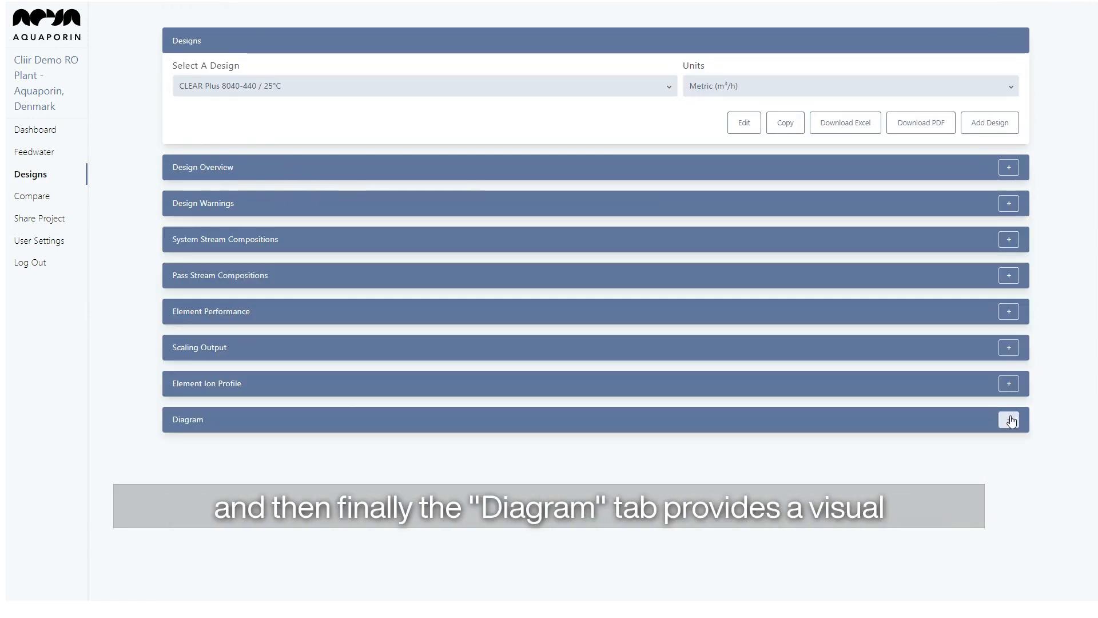
left_click(1009, 421)
scroll(1008, 421, "down", 2)
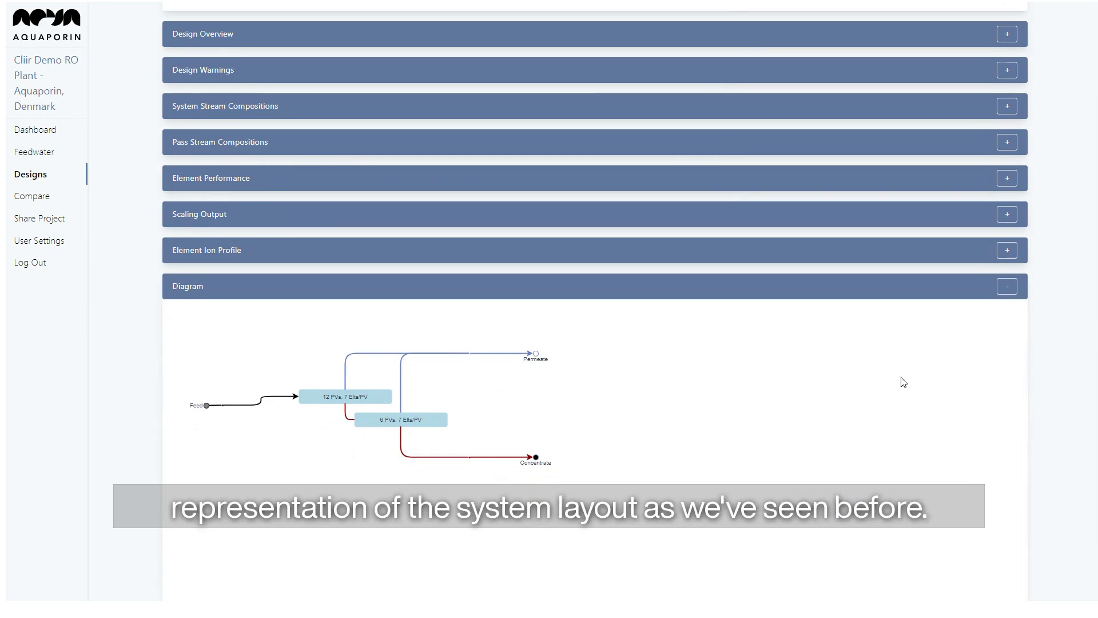
left_click(1007, 286)
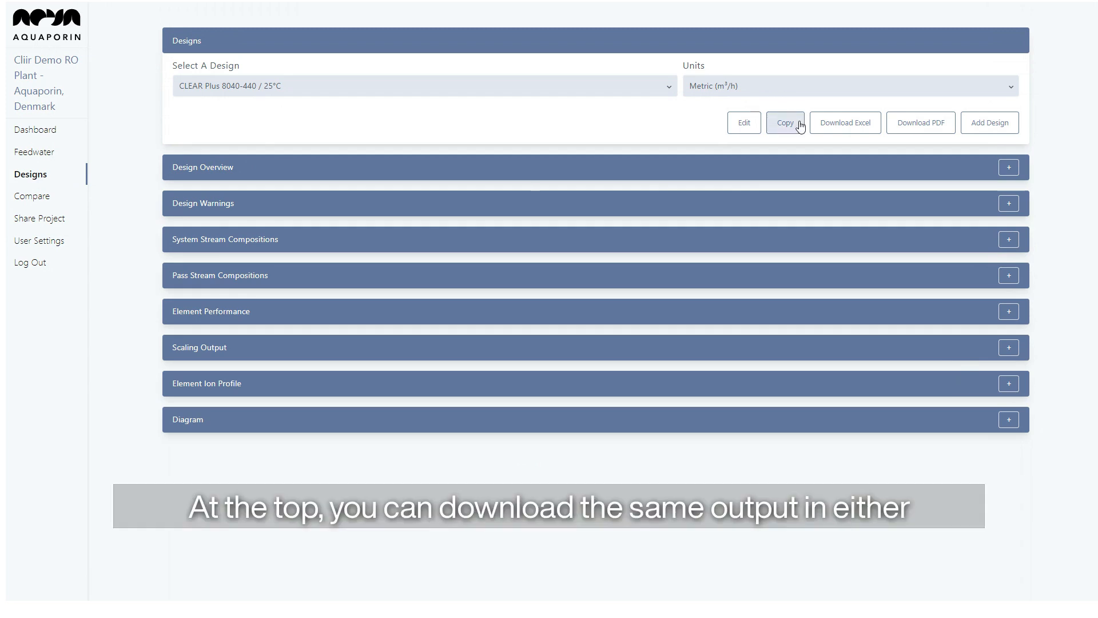
Download the CLEAR Plus 8040-440 / 25°C design results as a PDF report.
left_click(918, 130)
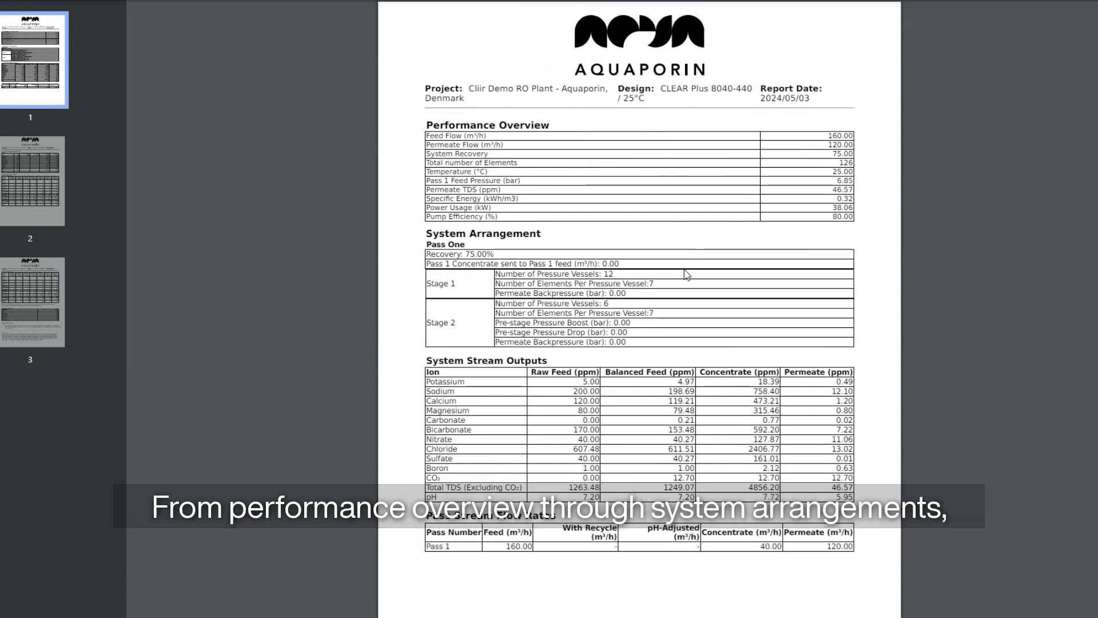
Scroll through the PDF's System Stream Outputs, Pass Stream Compositions and Element Performance pages.
scroll(687, 275, "down", 2)
scroll(732, 297, "down", 3)
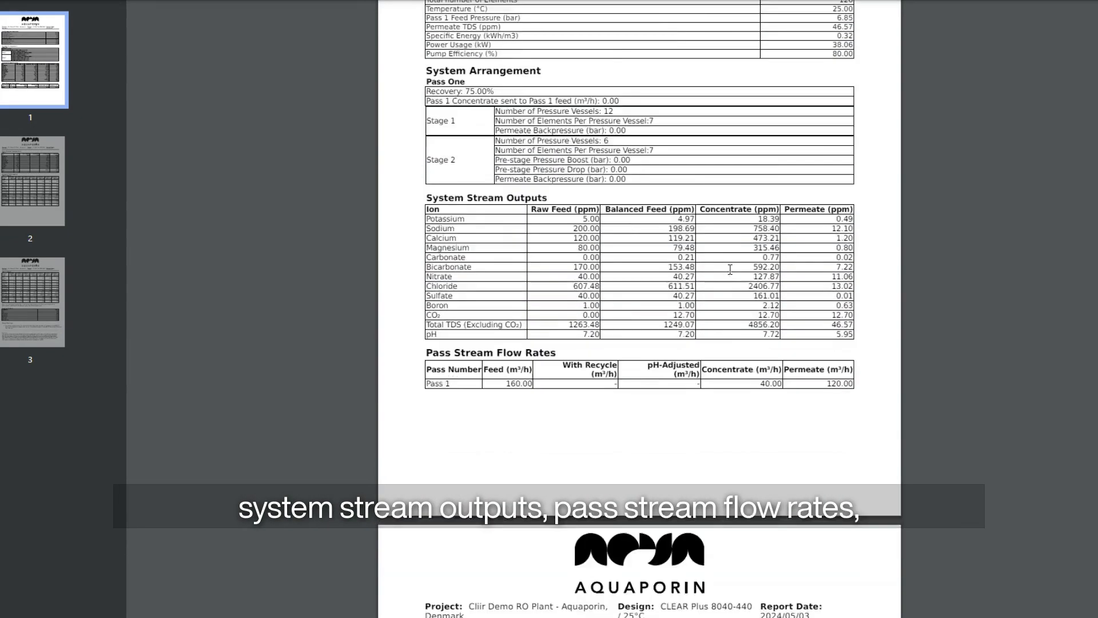
scroll(731, 327, "down", 5)
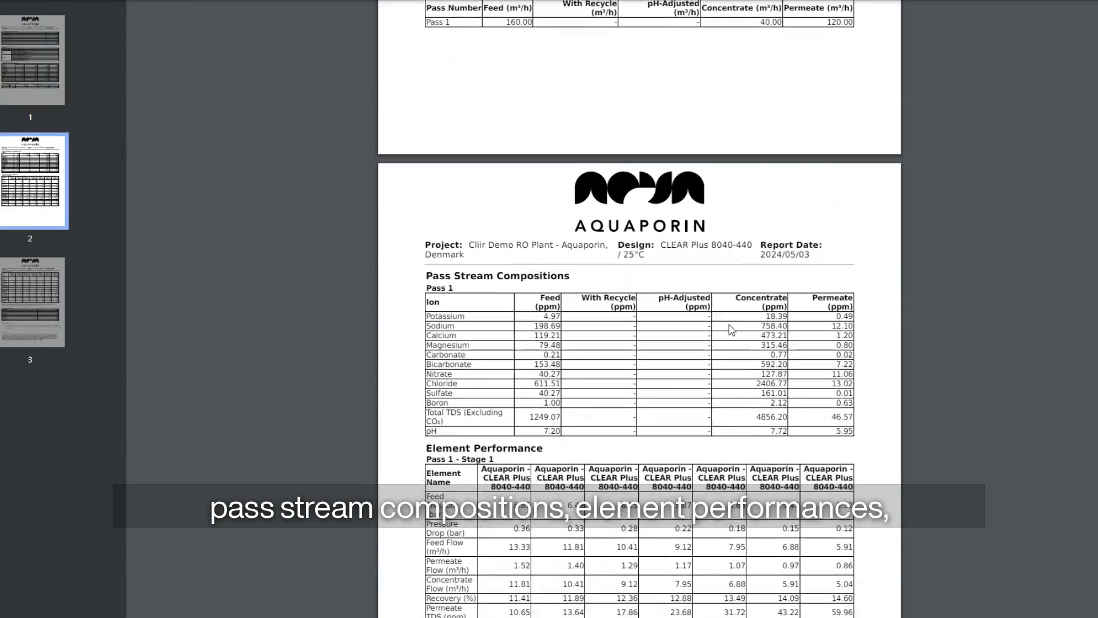
scroll(731, 329, "down", 8)
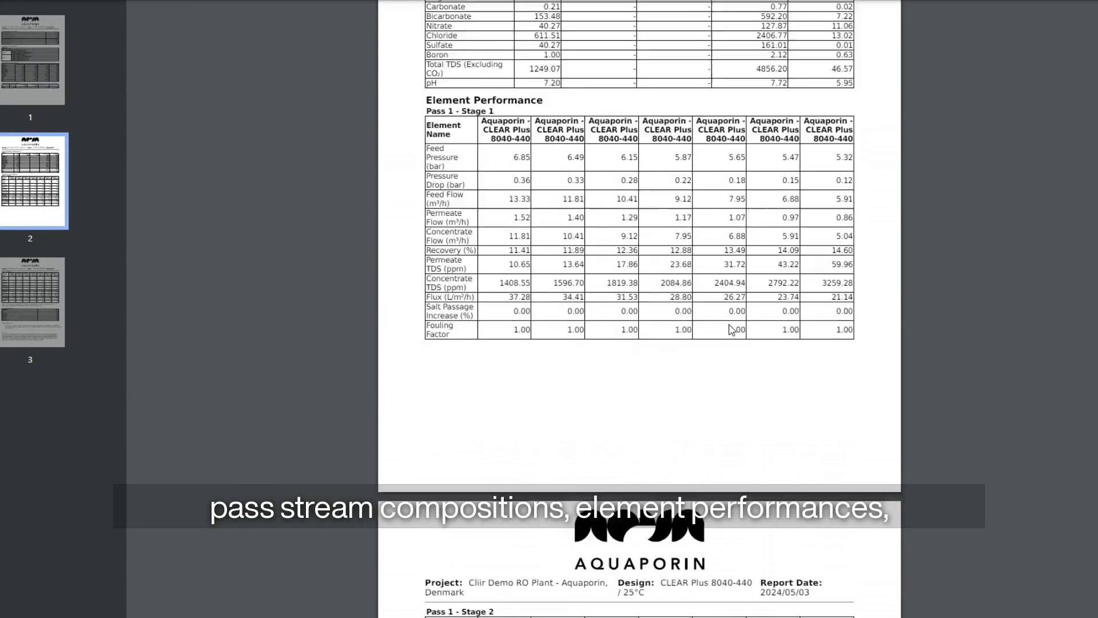
scroll(731, 329, "down", 6)
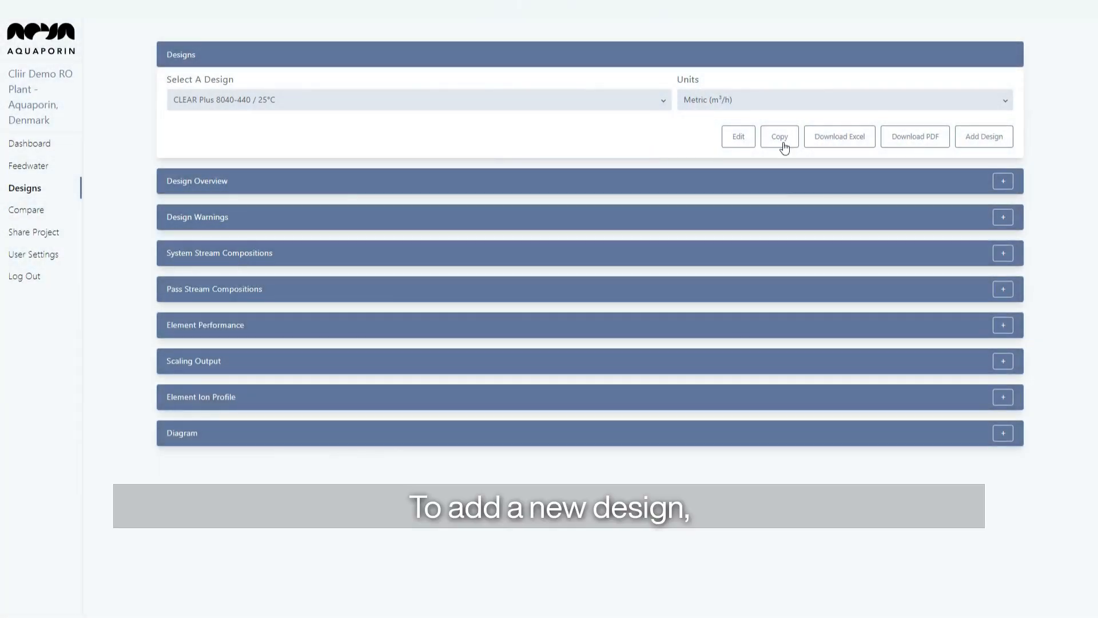
left_click(988, 139)
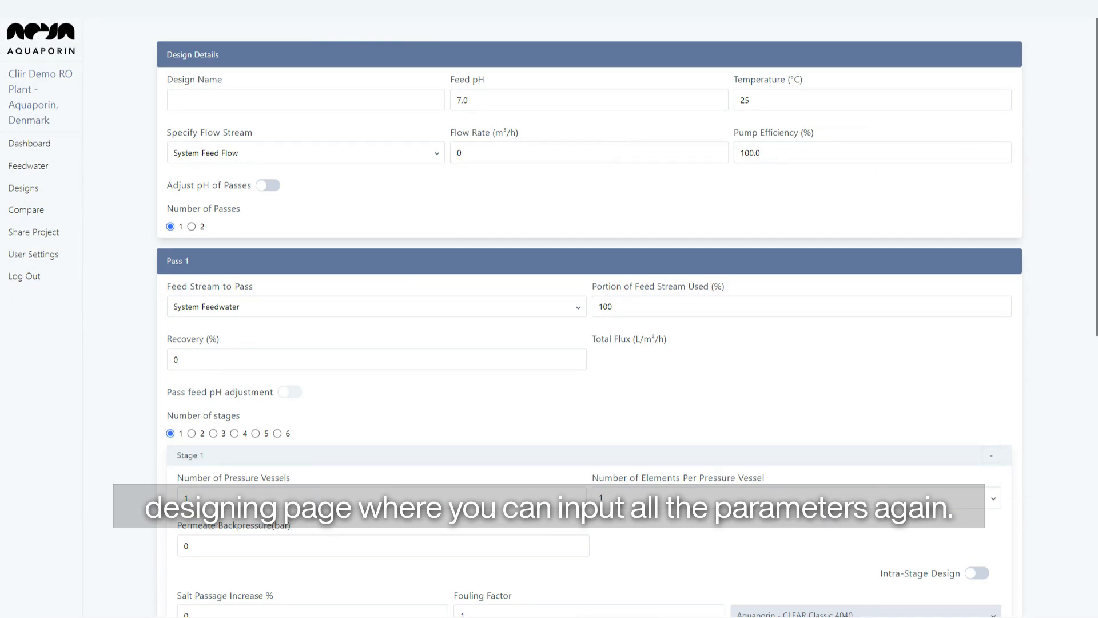
left_click(18, 8)
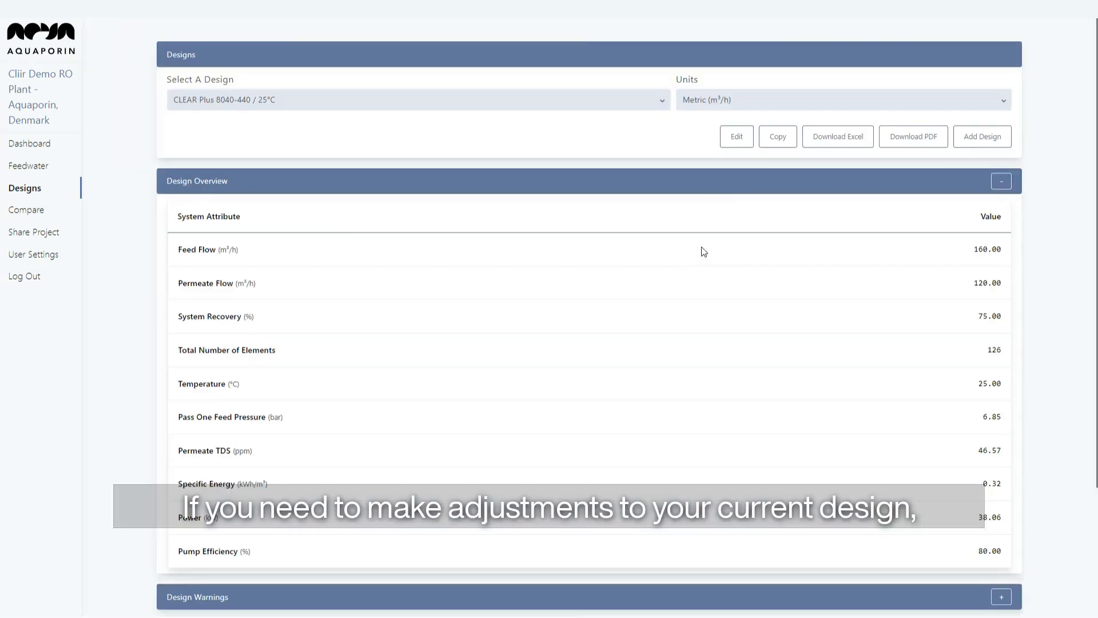
left_click(737, 141)
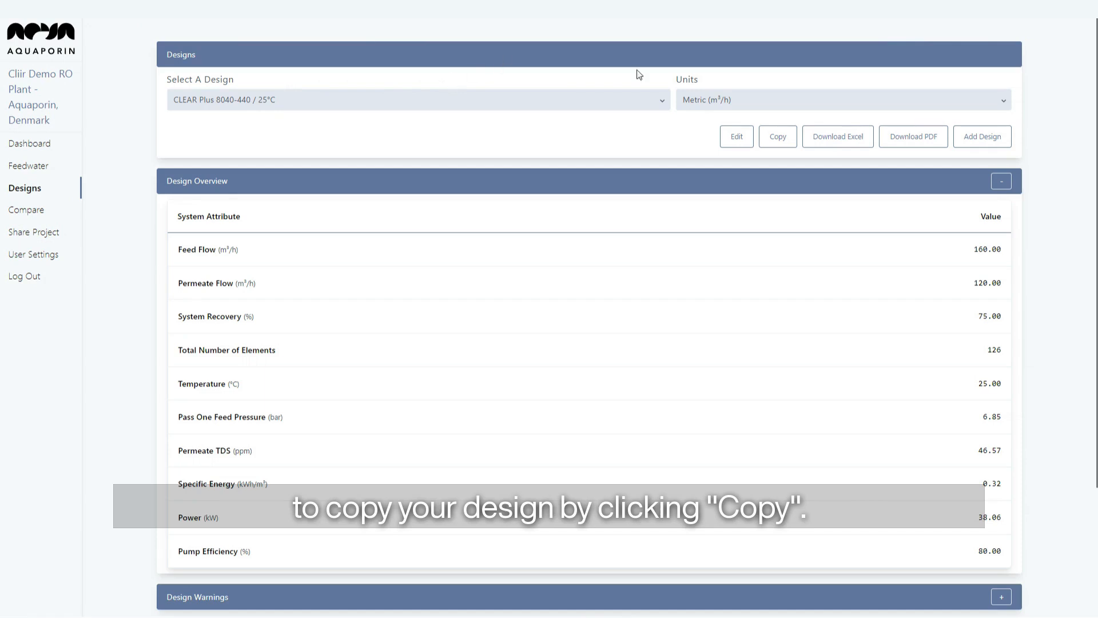
Copy the 25°C design and rename the copy 'CLEAR Plus 8040-440 / 15°C'.
left_click(777, 137)
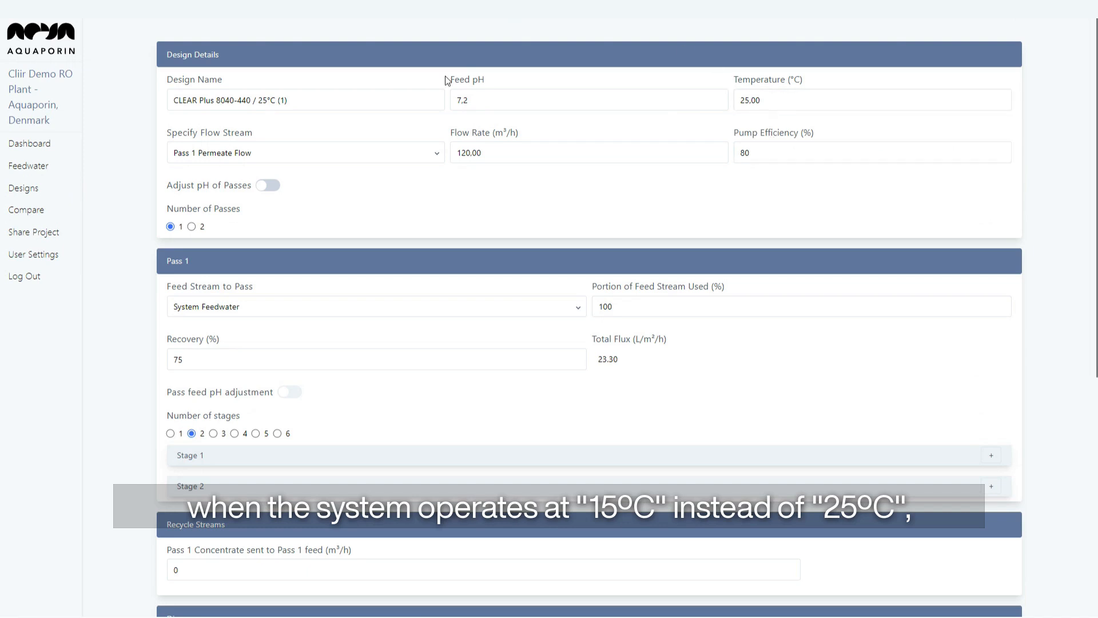
left_click(347, 96)
key("BackSpace")
key("BackSpace")
key("BackSpace")
key("BackSpace")
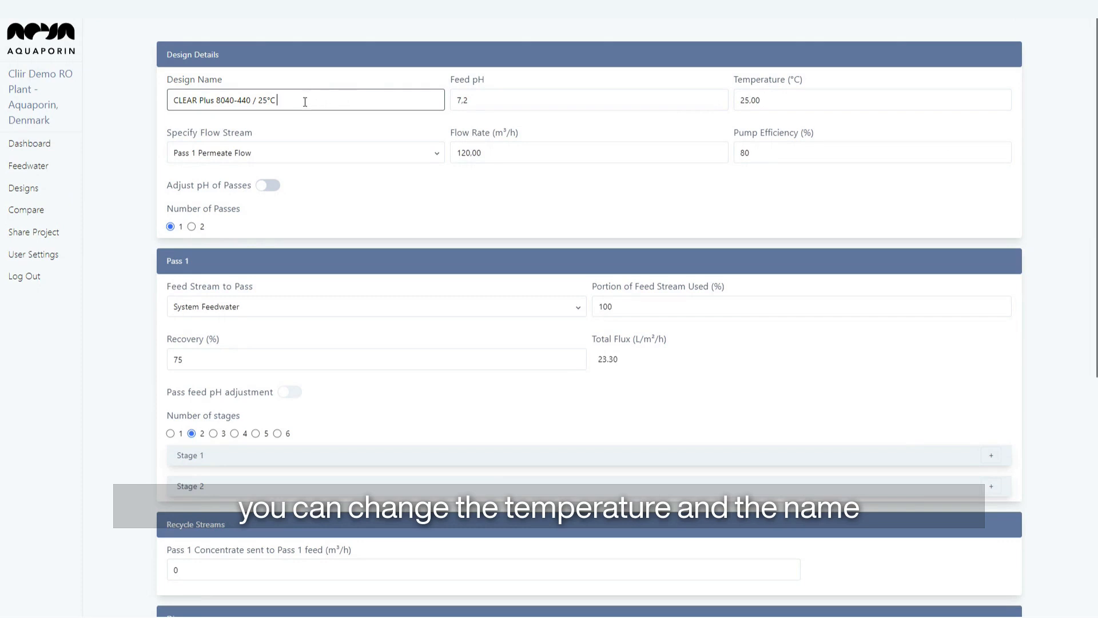
left_click(262, 101)
key("BackSpace")
type("1")
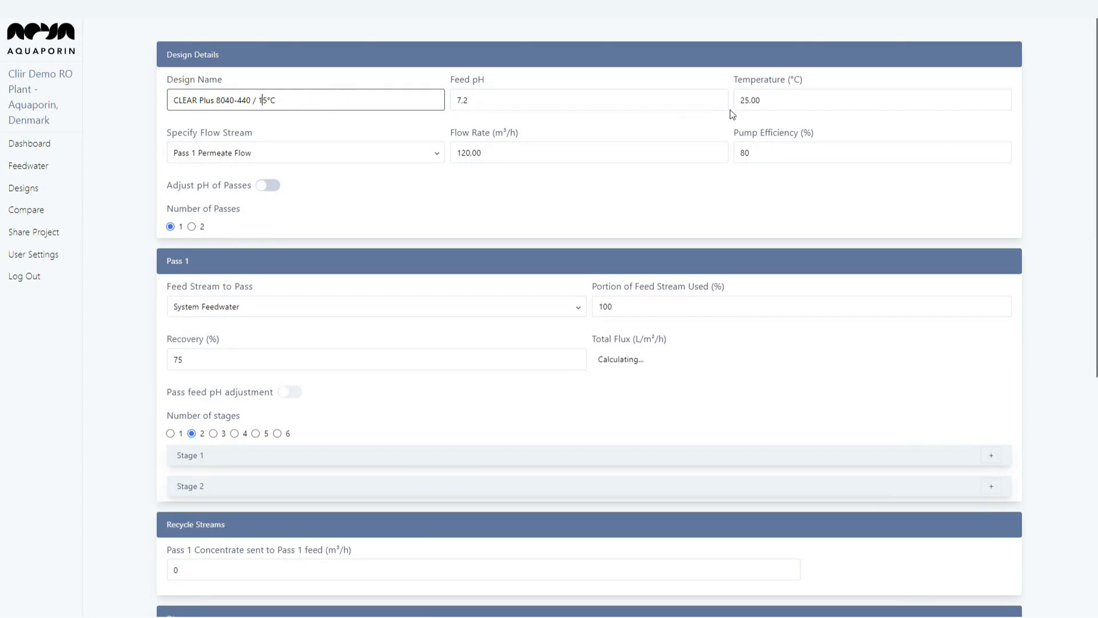
Change the copied design's feed temperature from 25.00 to 15 °C.
left_click_drag(816, 100, 672, 117)
type("15")
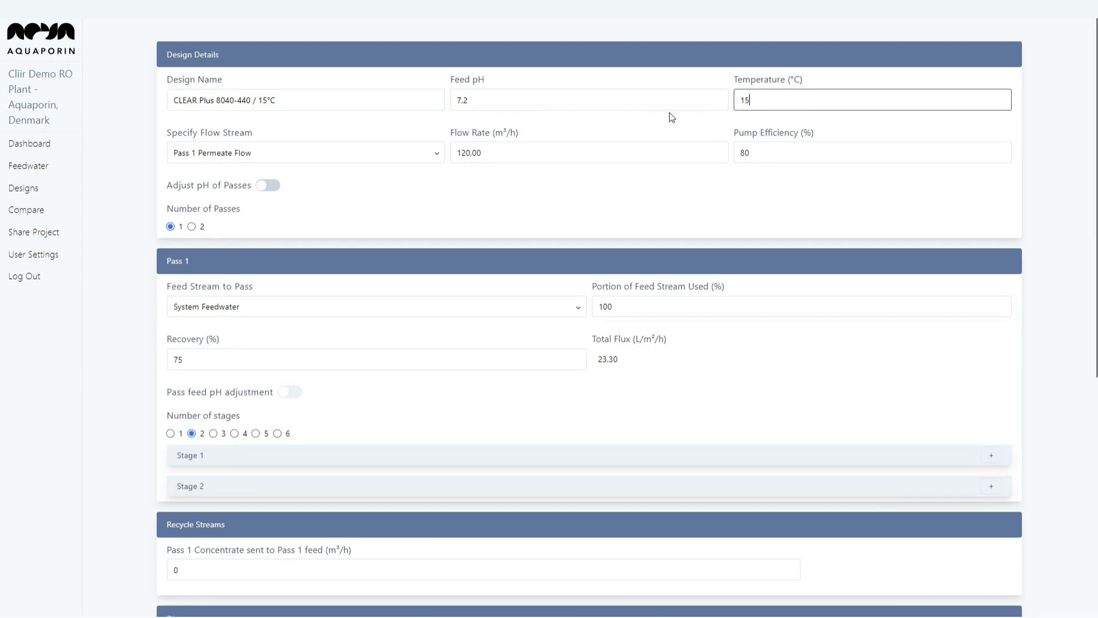
left_click(545, 194)
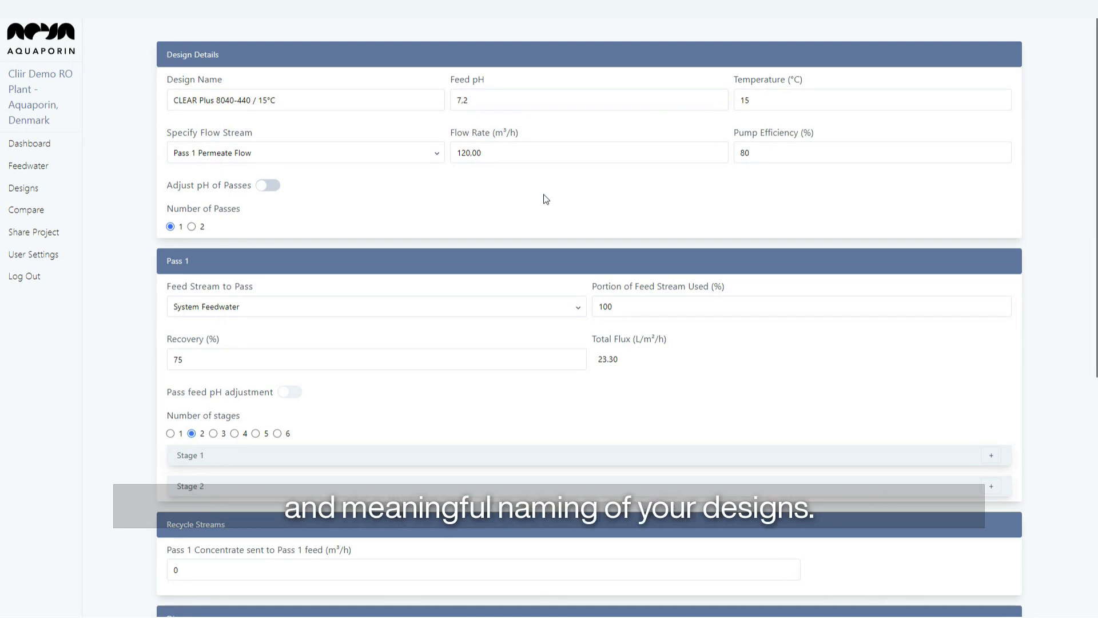
scroll(546, 199, "down", 7)
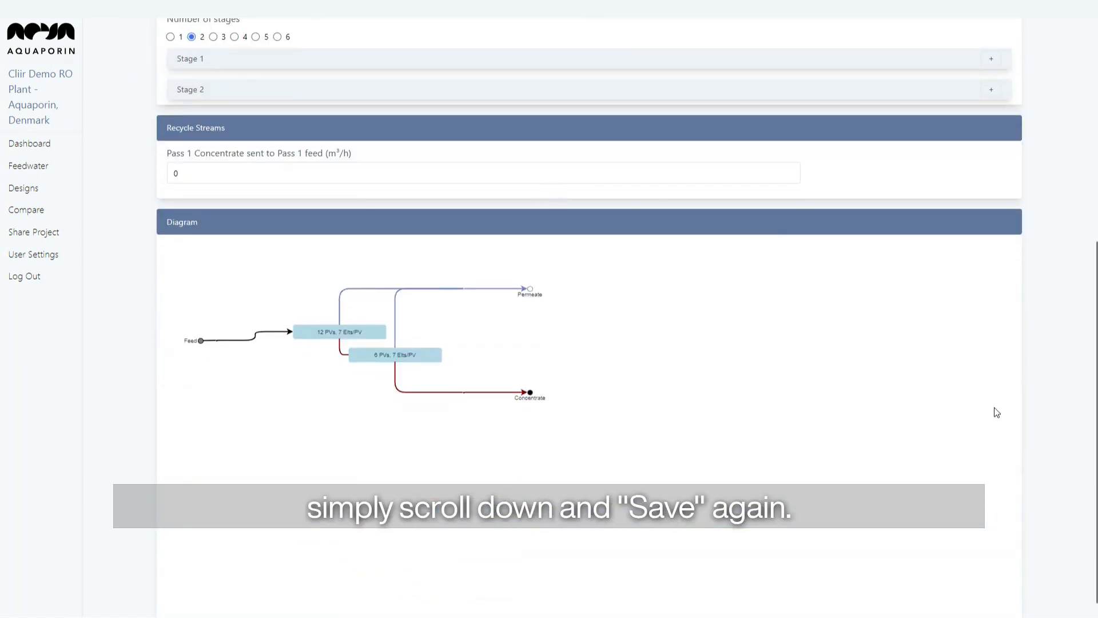
scroll(997, 412, "down", 2)
Save the 15°C design and keep it selected in the Select A Design list.
left_click(1002, 594)
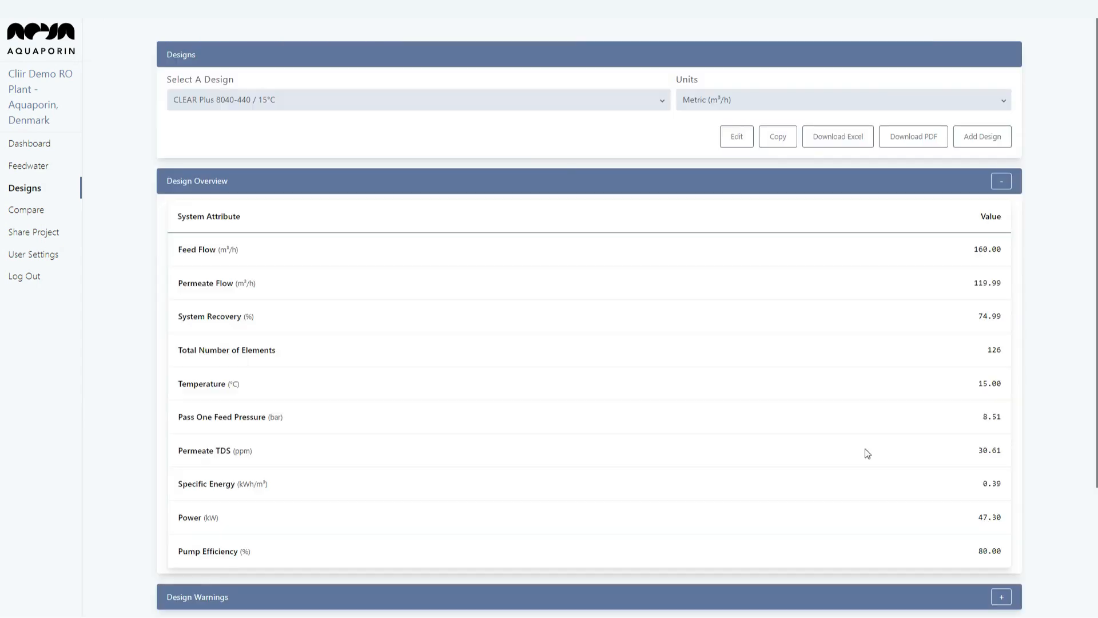
left_click(580, 108)
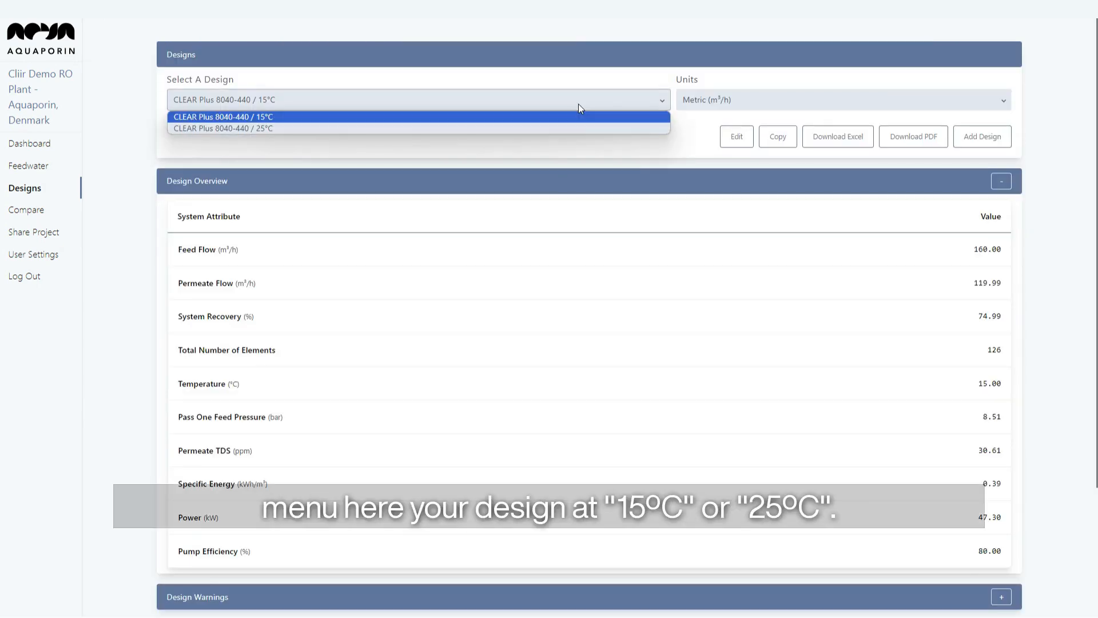
left_click(590, 117)
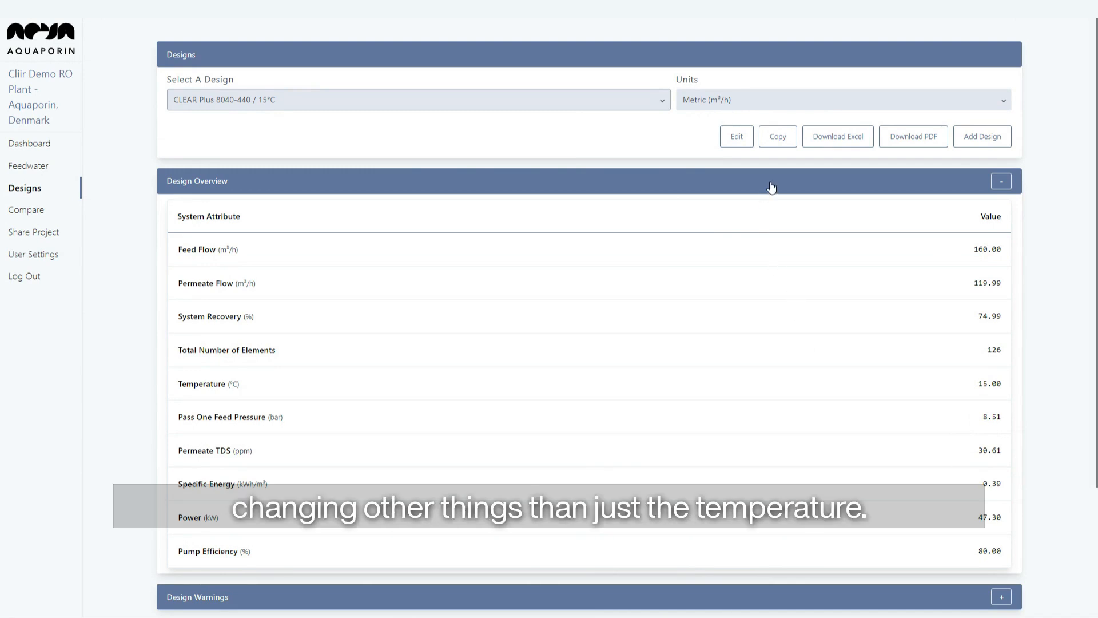
Copy the 15°C design and rename the copy 'CLEAR Eco 8040-440 / 15°C'.
left_click(780, 141)
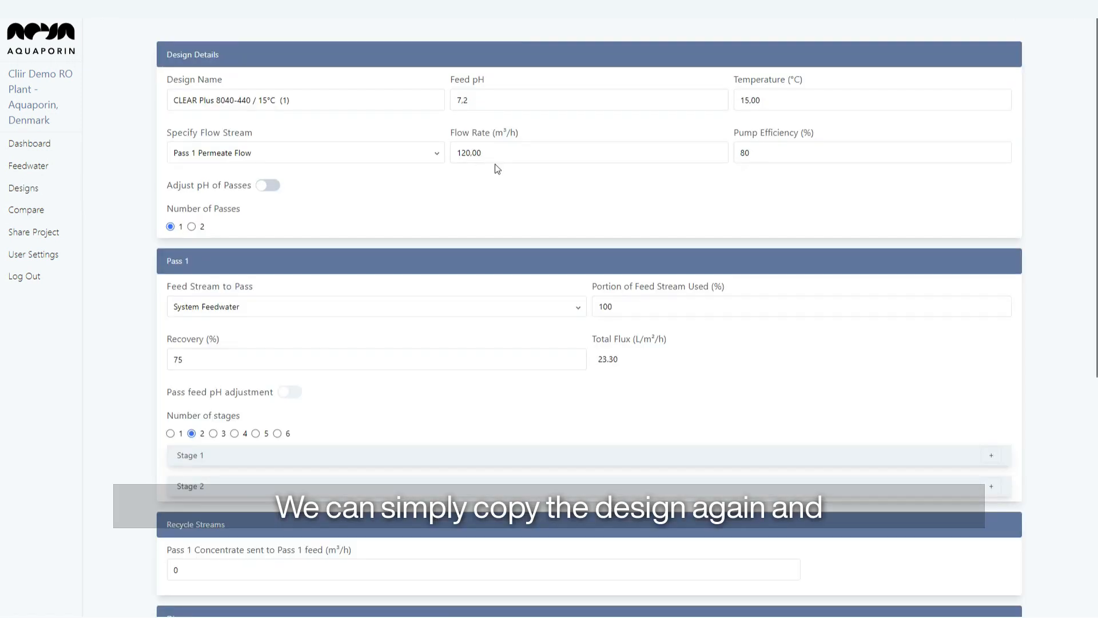
left_click(304, 101)
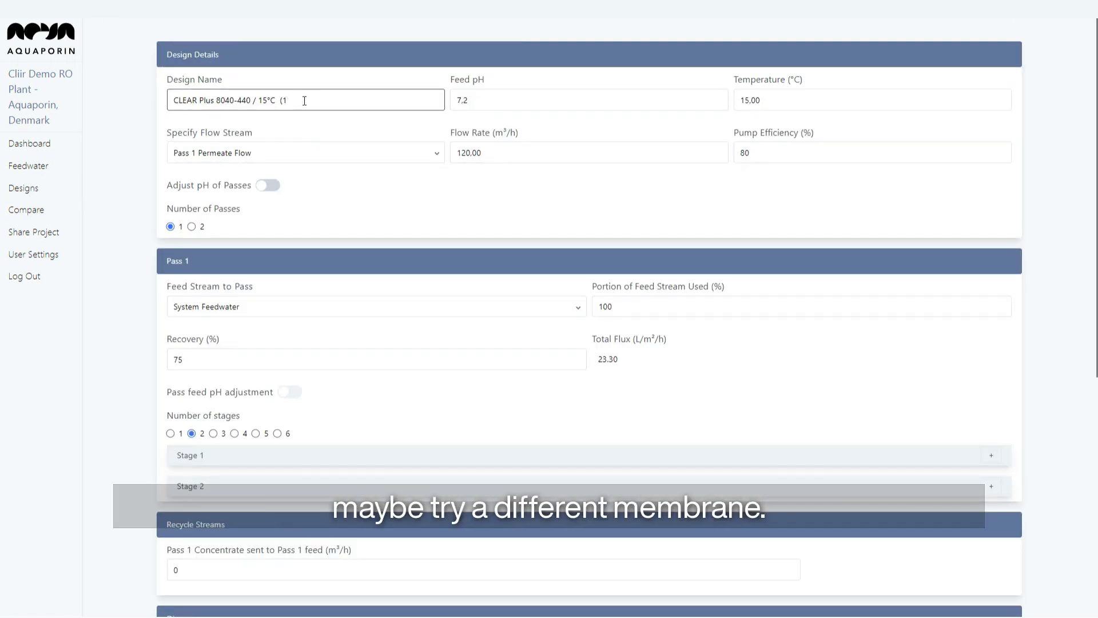
key("BackSpace")
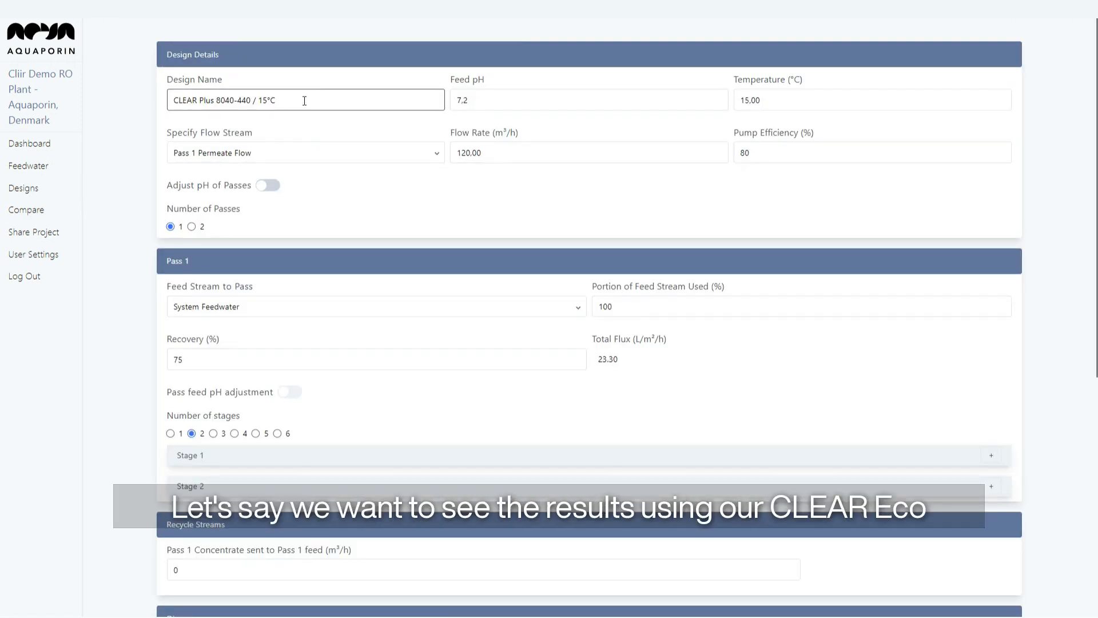
double_click(205, 101)
type("Eco")
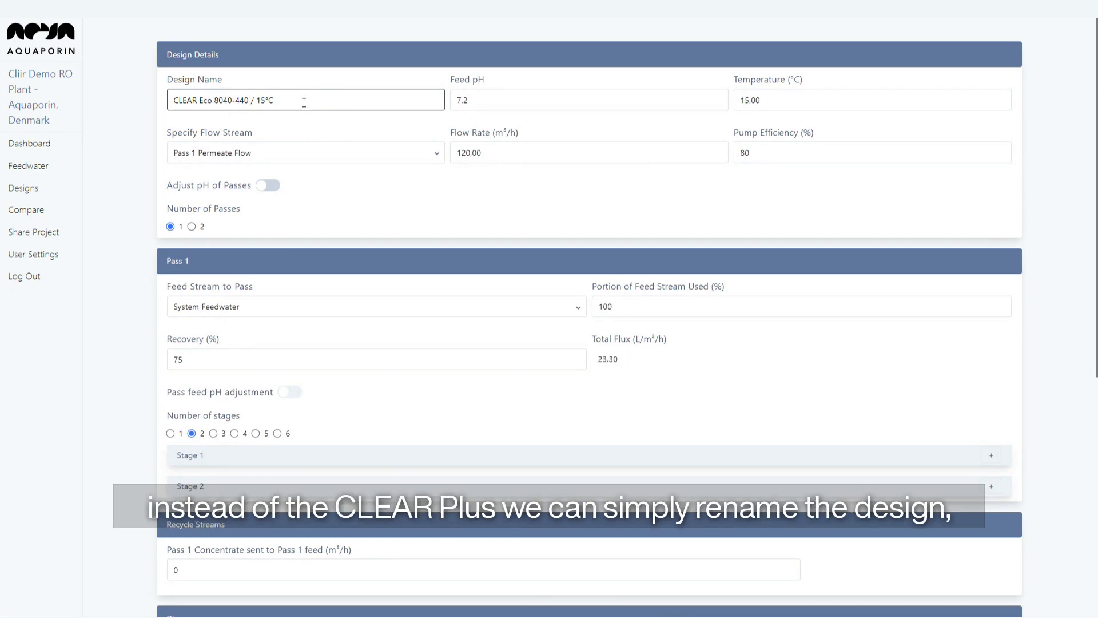
Switch the Stage 1 element model to CLEAR Eco 8040-440.
scroll(442, 365, "down", 2)
scroll(494, 346, "up", 2)
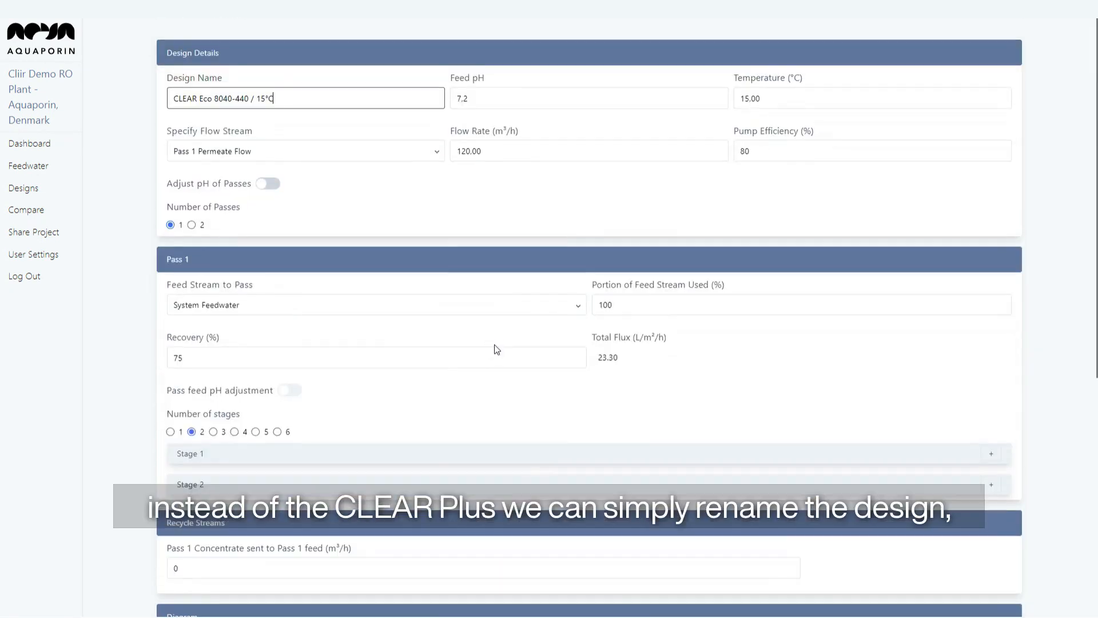
scroll(494, 349, "down", 1)
left_click(516, 387)
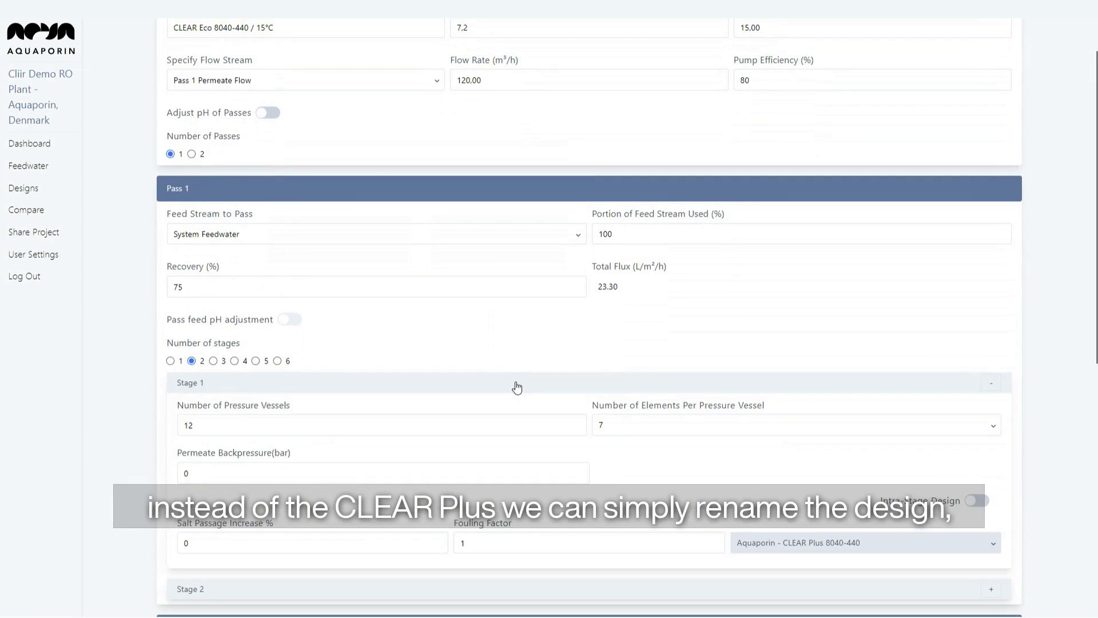
scroll(517, 387, "down", 1)
left_click(790, 477)
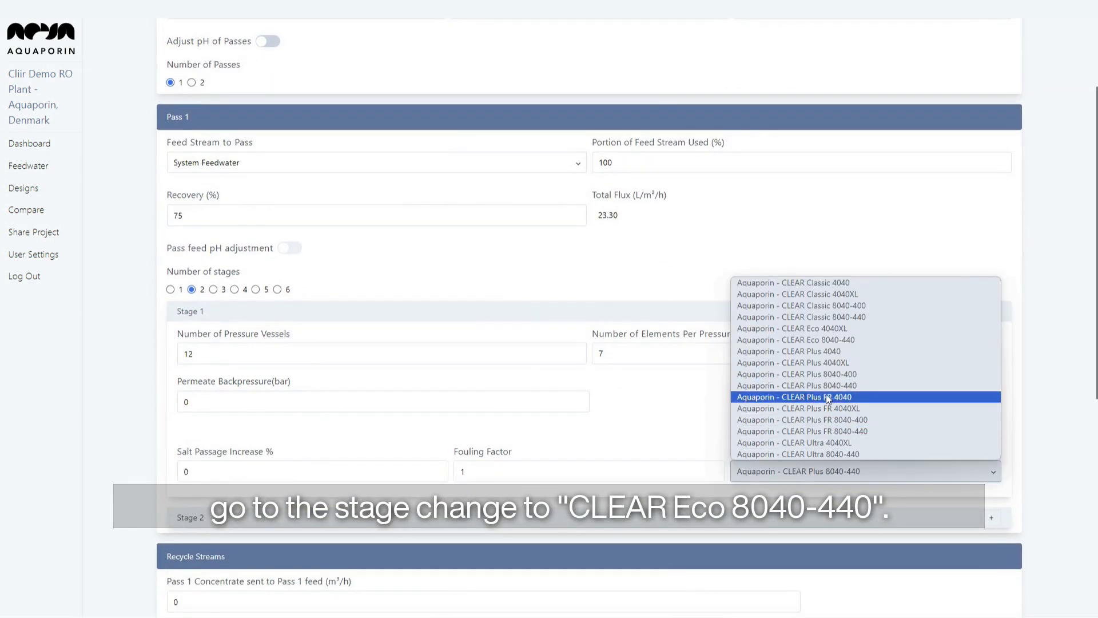
left_click(846, 343)
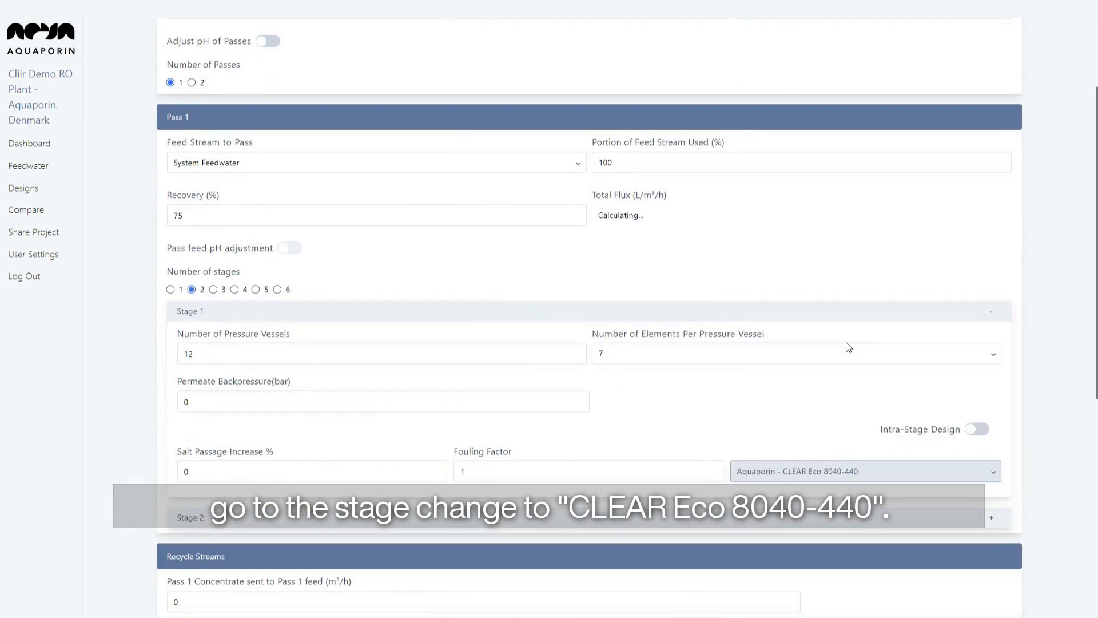
left_click(851, 318)
Switch the Stage 2 element model to CLEAR Eco 8040-440 and save the design.
left_click(849, 347)
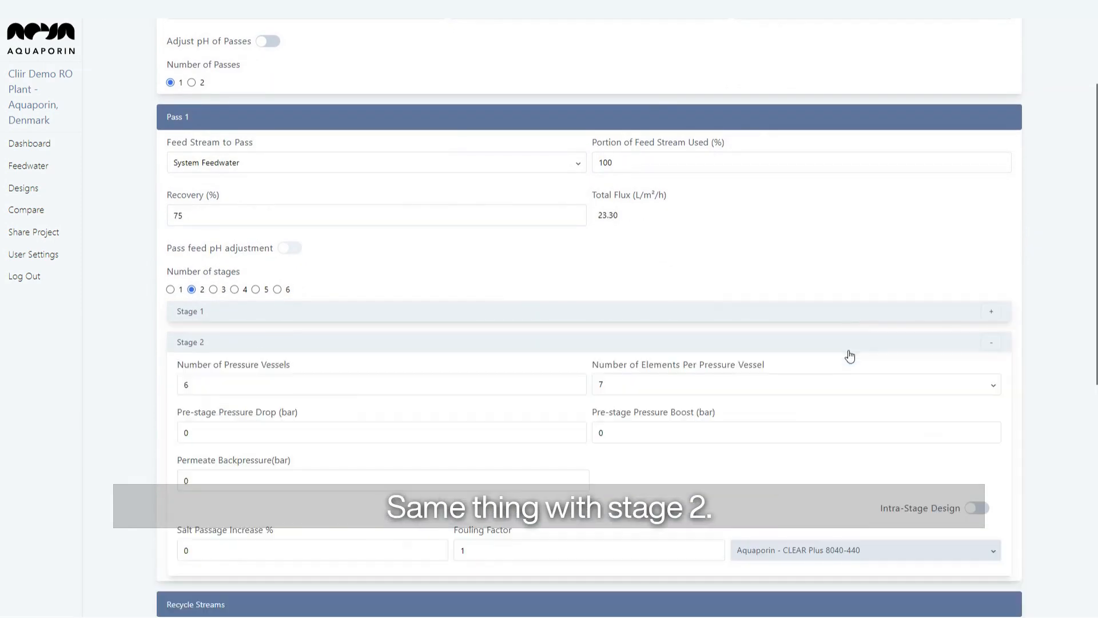
left_click(846, 555)
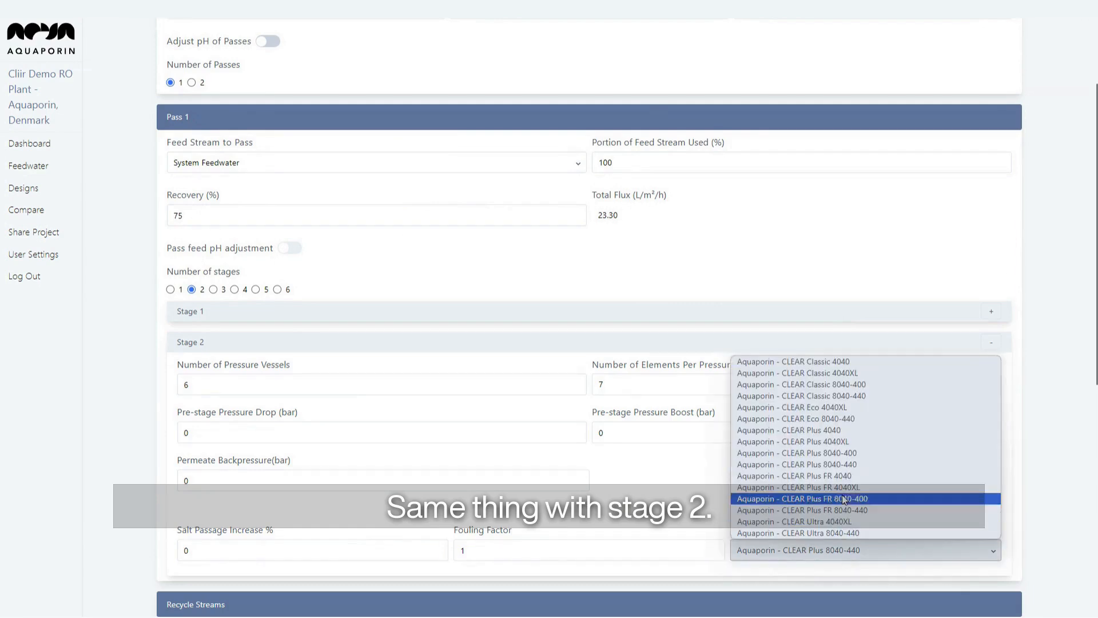
left_click(851, 422)
left_click(893, 347)
scroll(876, 420, "down", 5)
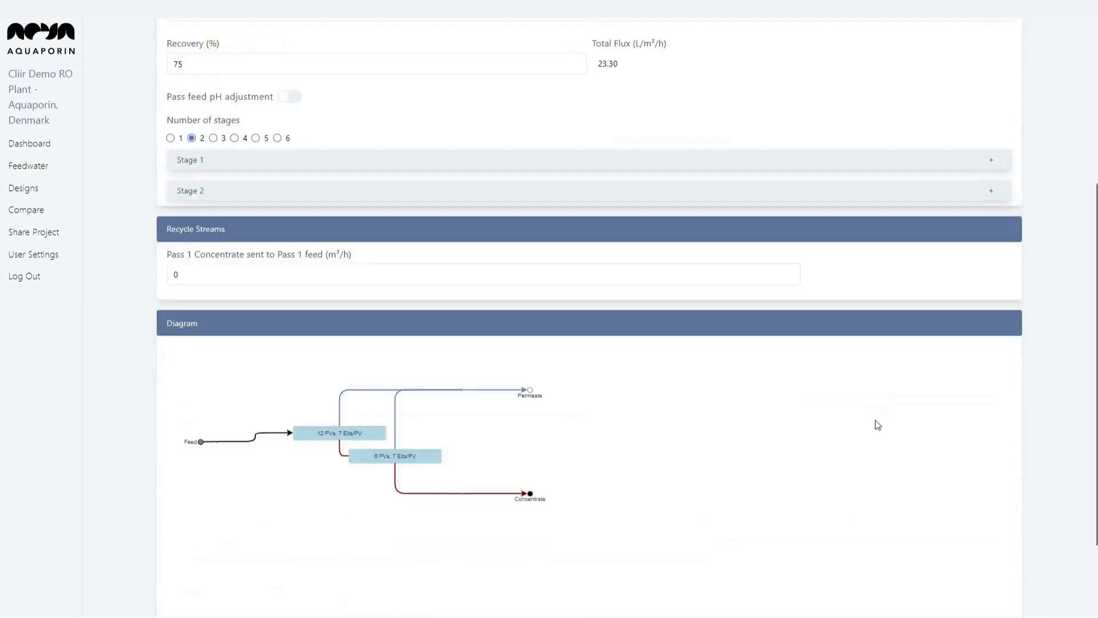
left_click(1000, 598)
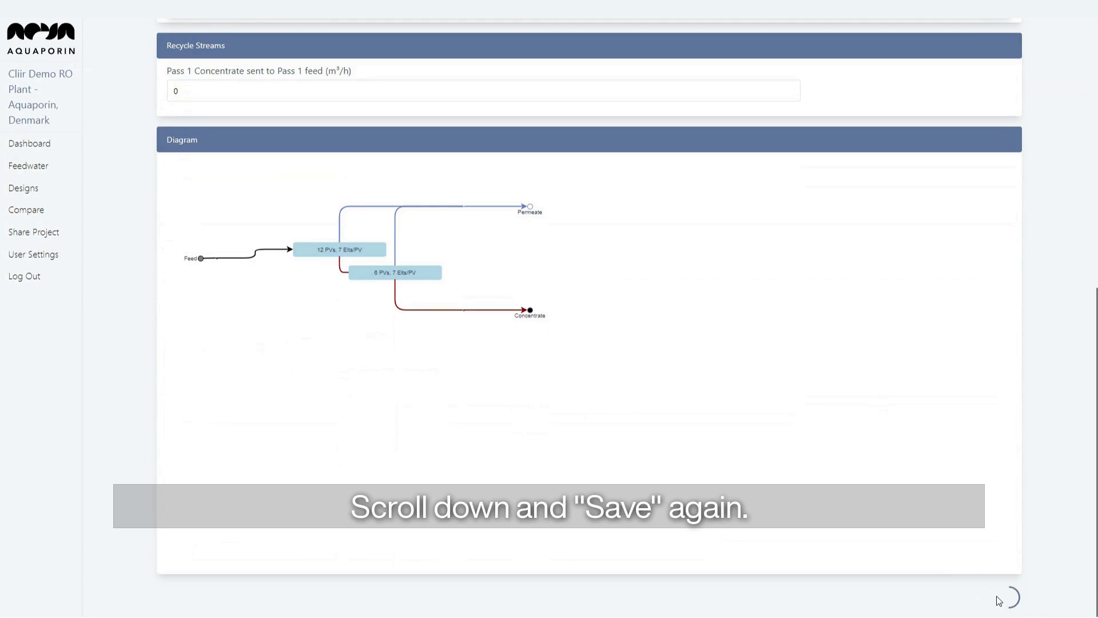